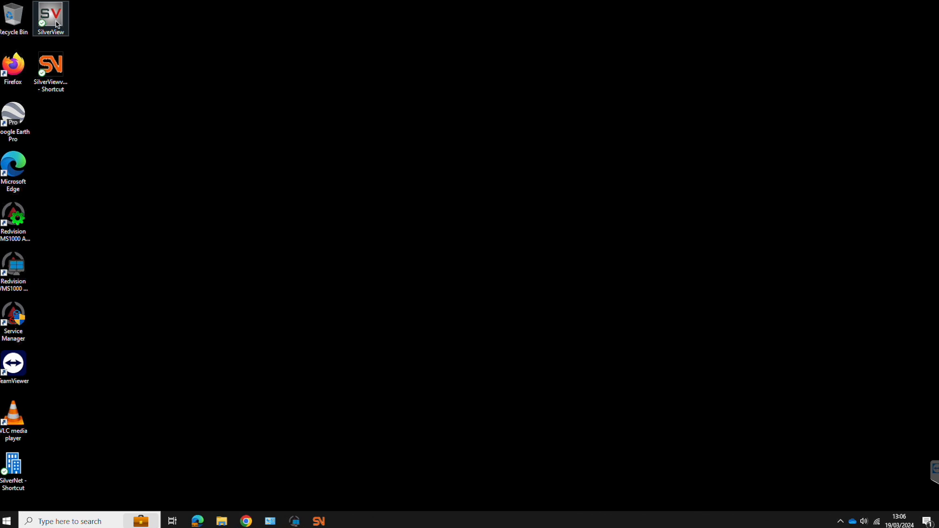
- Launch SilverView and log in as admin with the password under a new profile named Demo
click(58, 71)
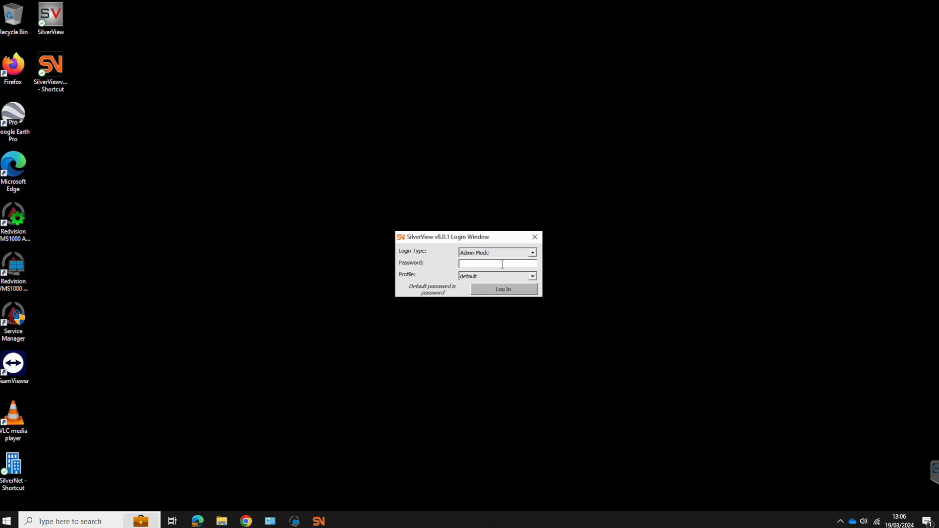
click(531, 277)
click(487, 292)
click(478, 264)
text(password)
click(508, 289)
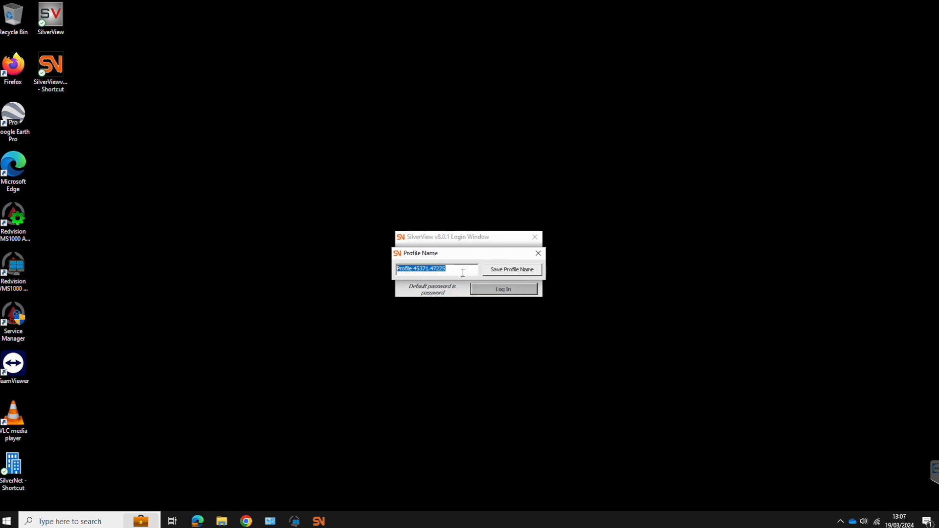
text(Demo)
key(Return)
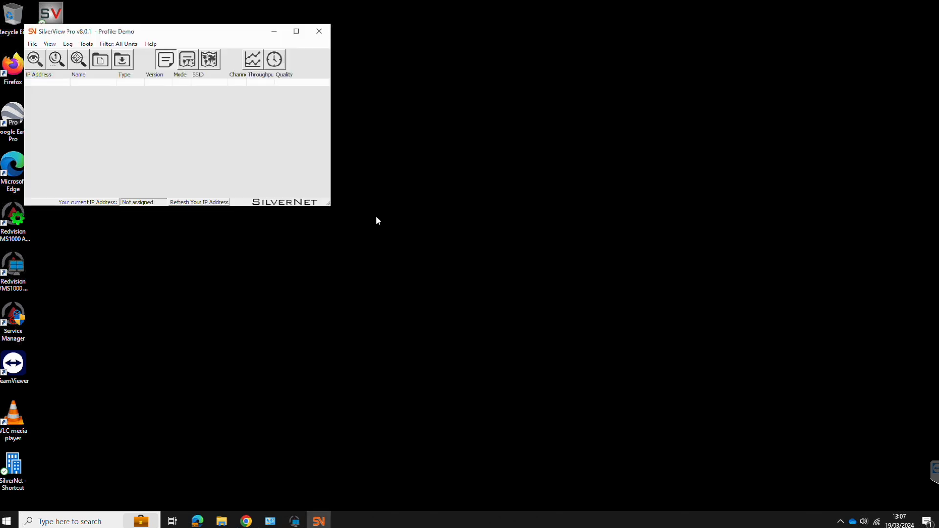
- Maximize SilverView Pro and view the Ethernet adapter's details showing IPv4 192.168.0.60 and 192.168.1.60
click(297, 31)
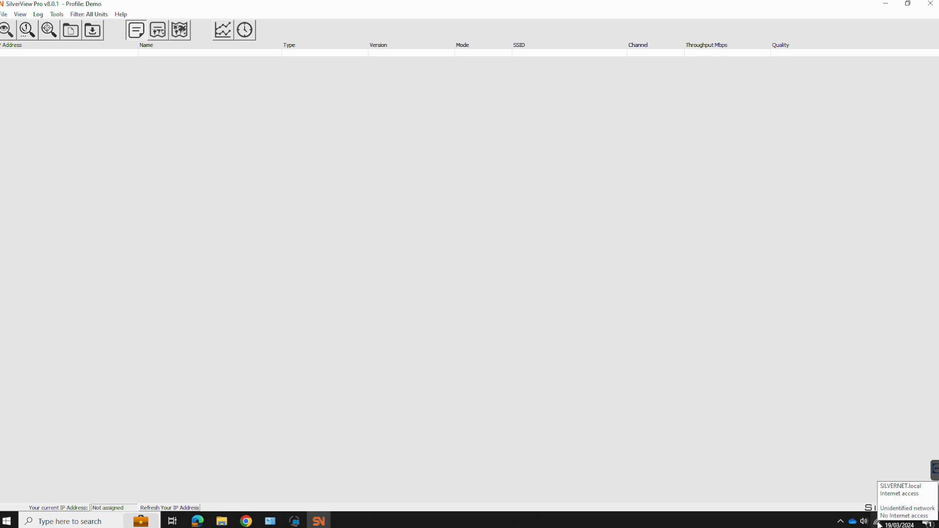
click(877, 522)
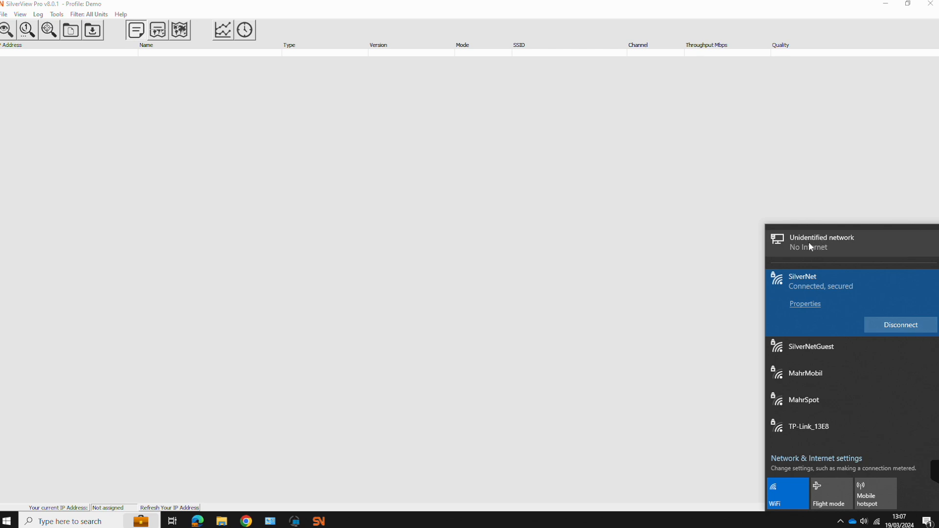
click(809, 242)
click(662, 112)
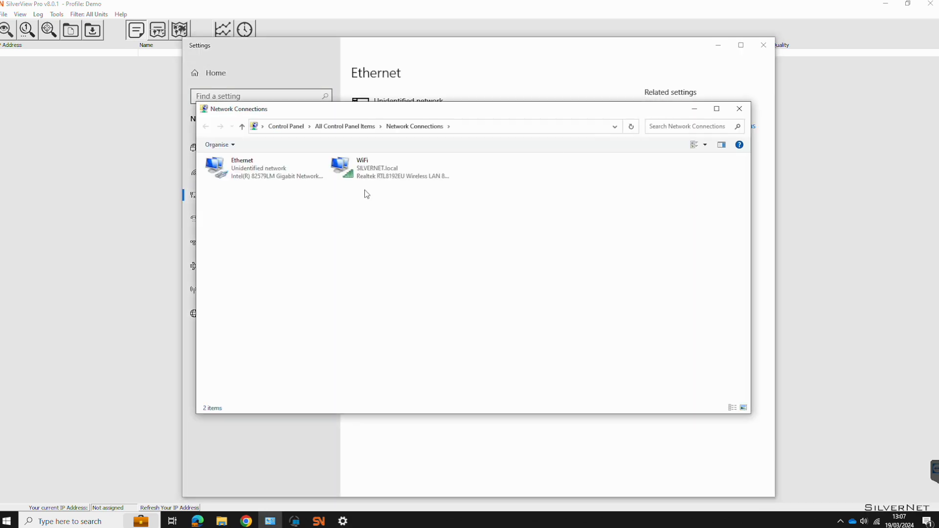
double_click(253, 169)
click(415, 254)
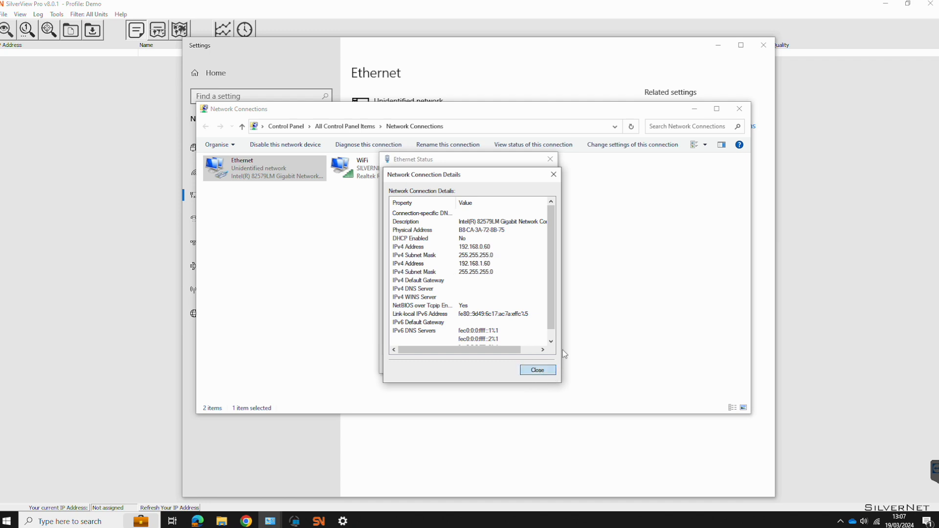
- Close the Ethernet details, status, adapter list and Windows Settings windows
click(538, 369)
click(550, 159)
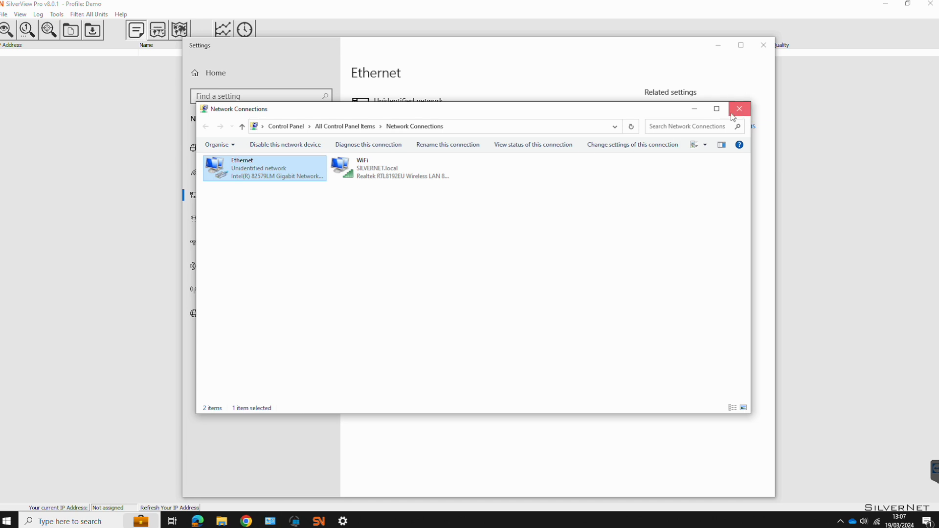
click(733, 117)
click(764, 45)
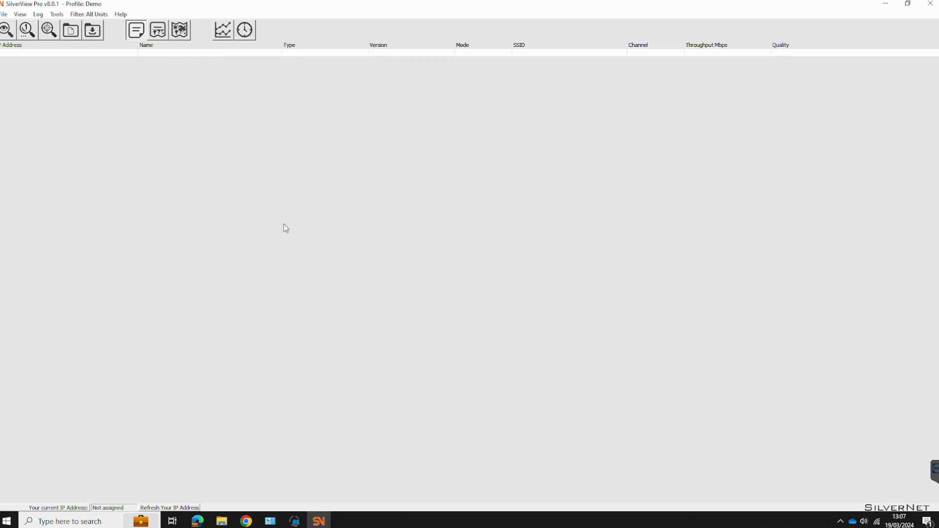
- Refresh the local IP to 192.168.0.60, then discover and add all eight units (192.168.0.201–.229)
click(170, 508)
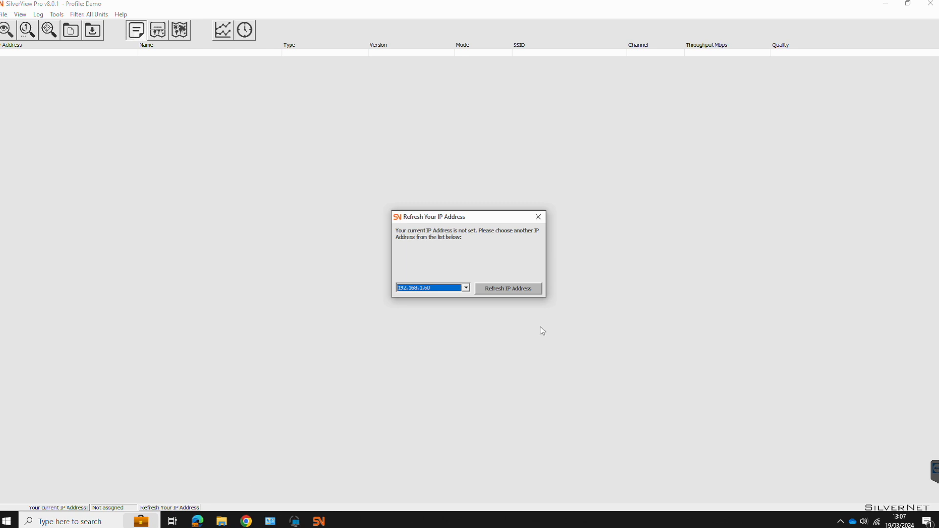
click(467, 290)
click(434, 304)
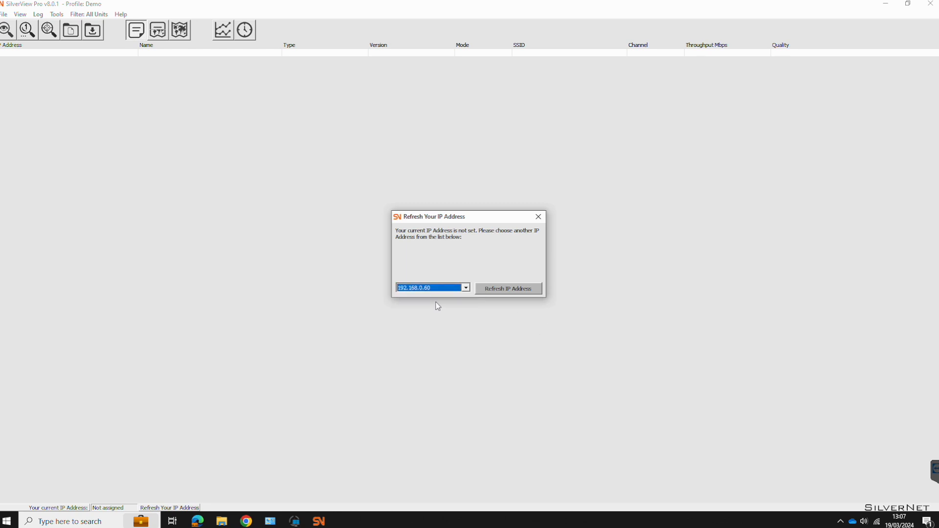
click(508, 290)
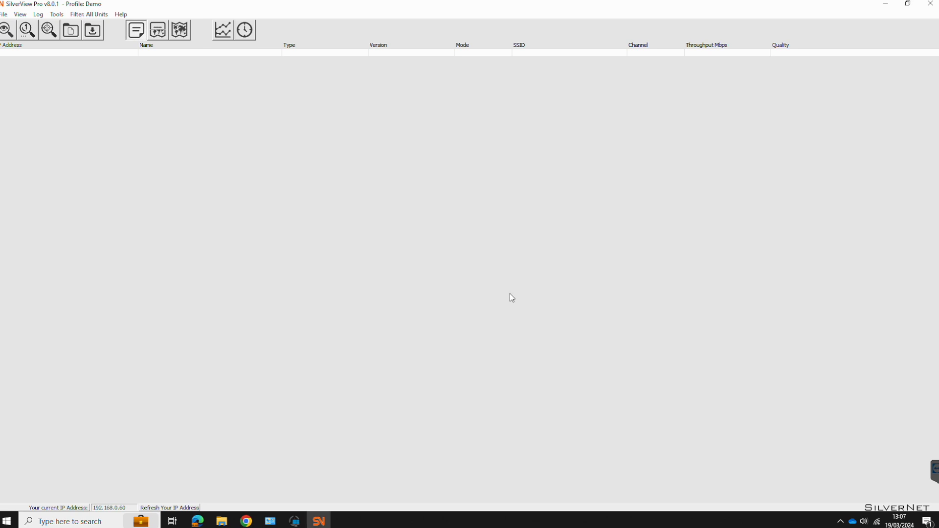
click(7, 30)
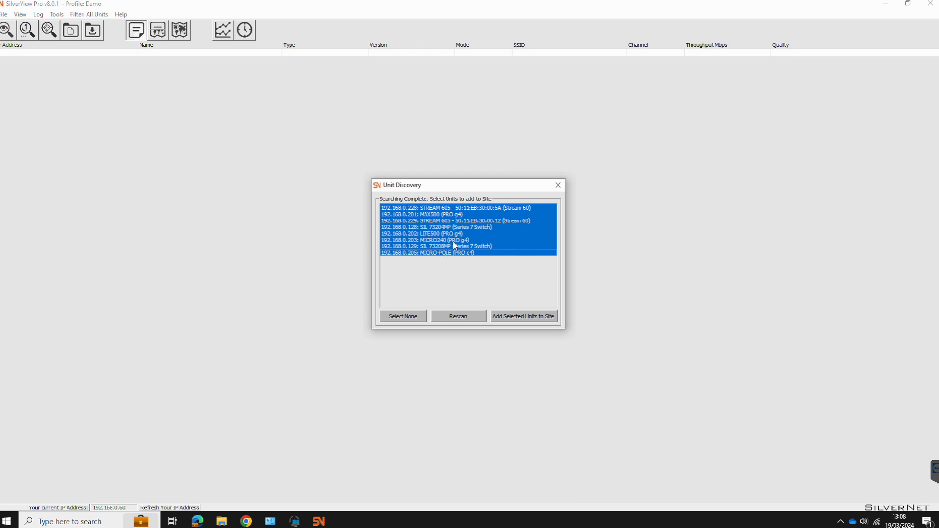
click(525, 318)
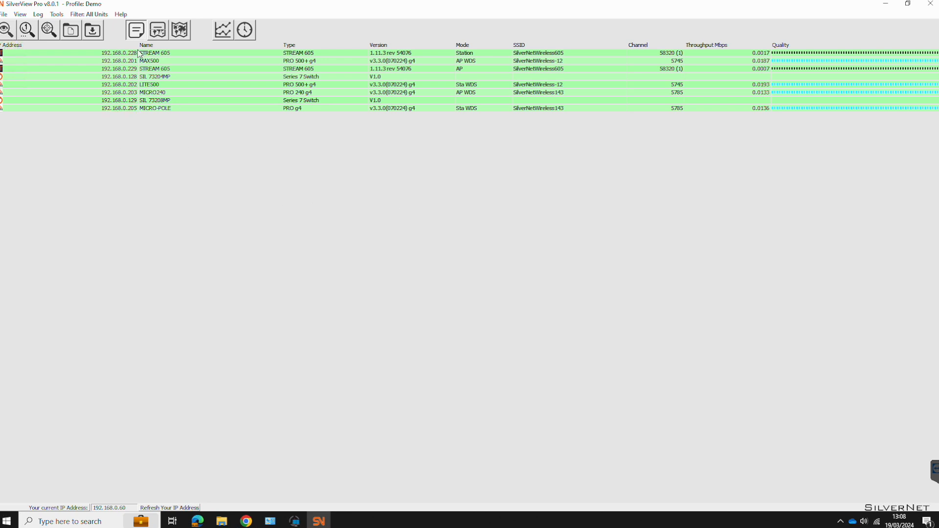
- Narrow the IP Address column and sort the units by type, then by IP address
drag(138, 46, 95, 50)
click(22, 46)
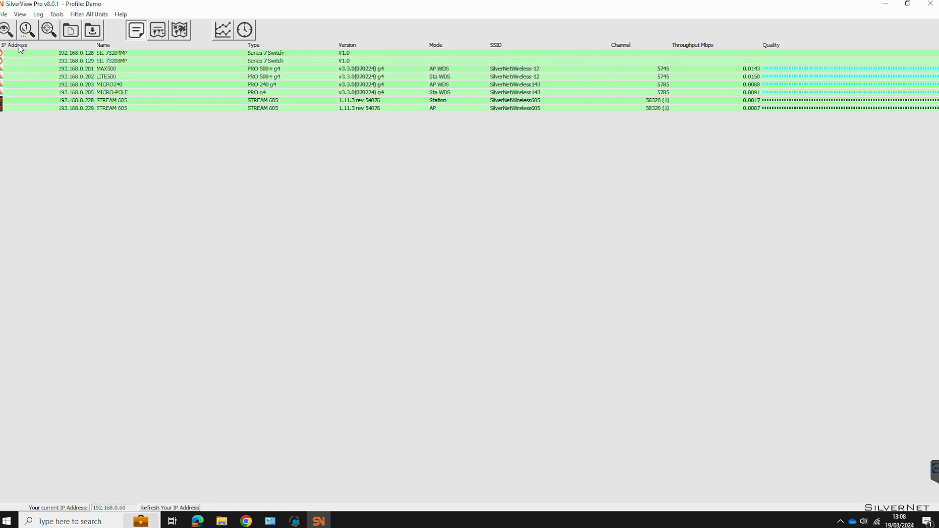
click(262, 46)
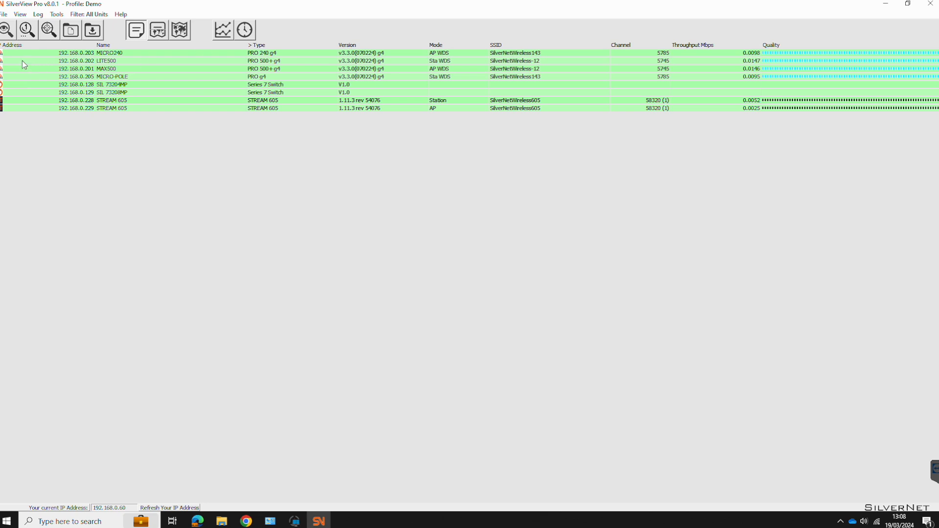
click(13, 47)
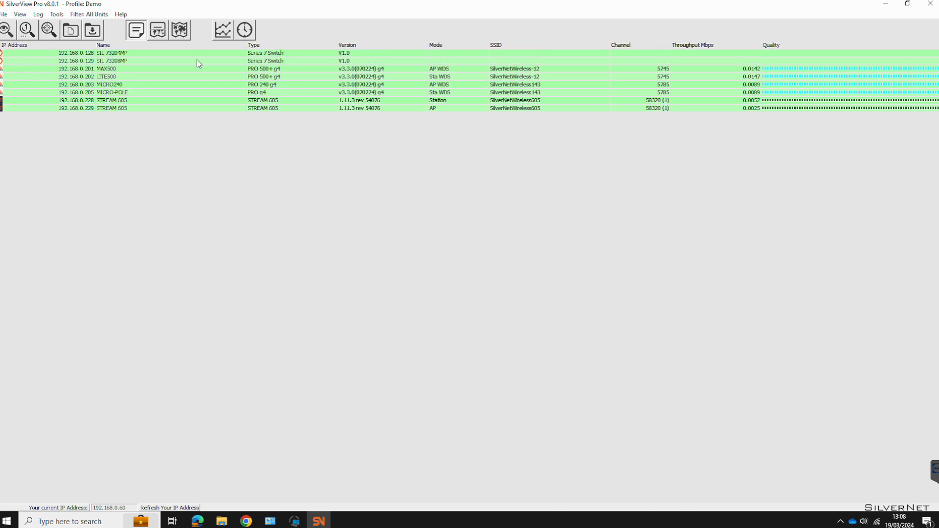
- Add an UpTime column to the unit table, adding and then removing a Security column
right_click(500, 48)
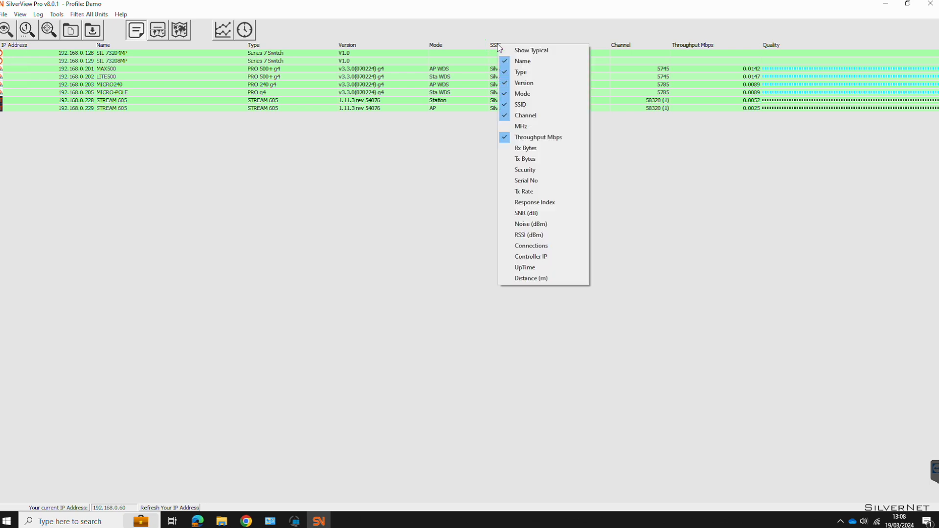
click(532, 268)
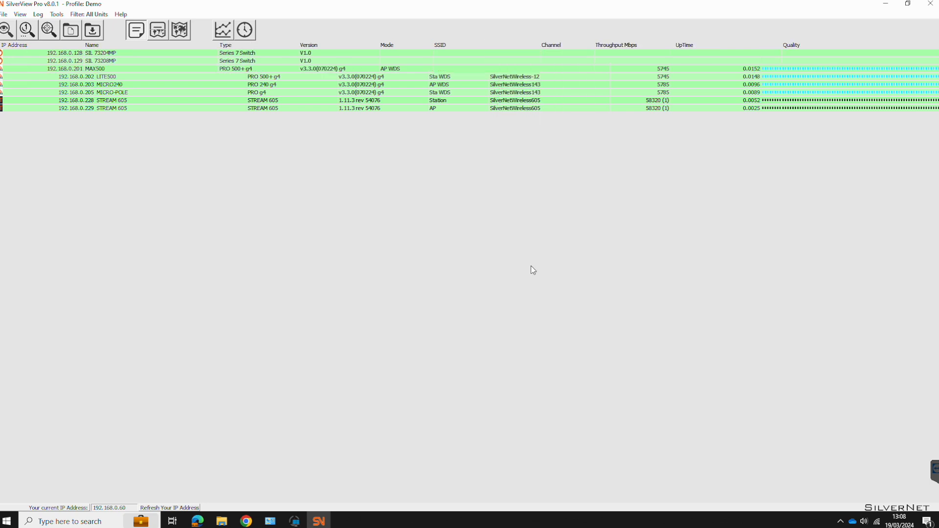
right_click(551, 49)
click(577, 170)
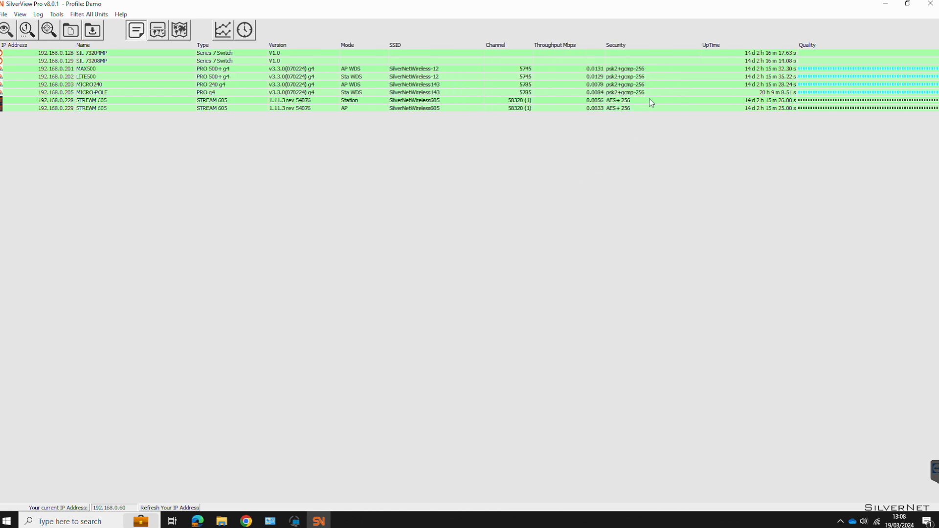
right_click(621, 46)
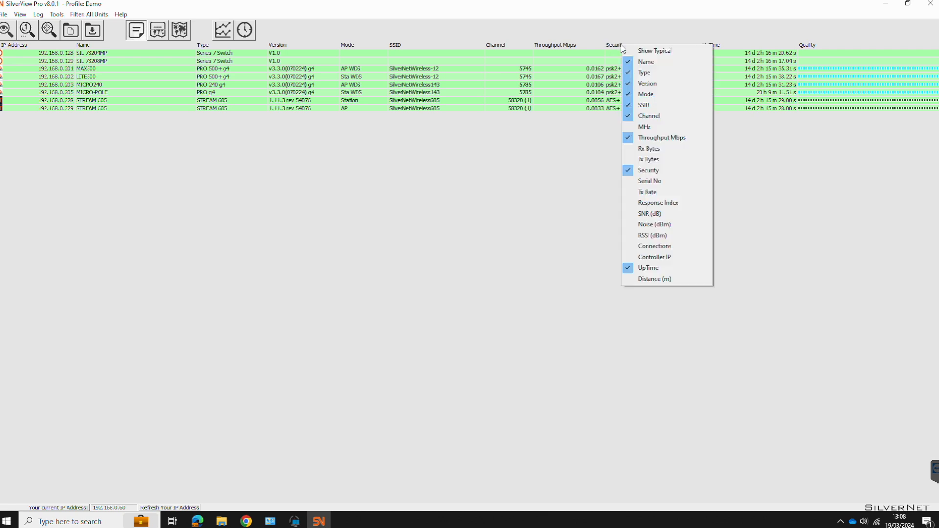
click(630, 171)
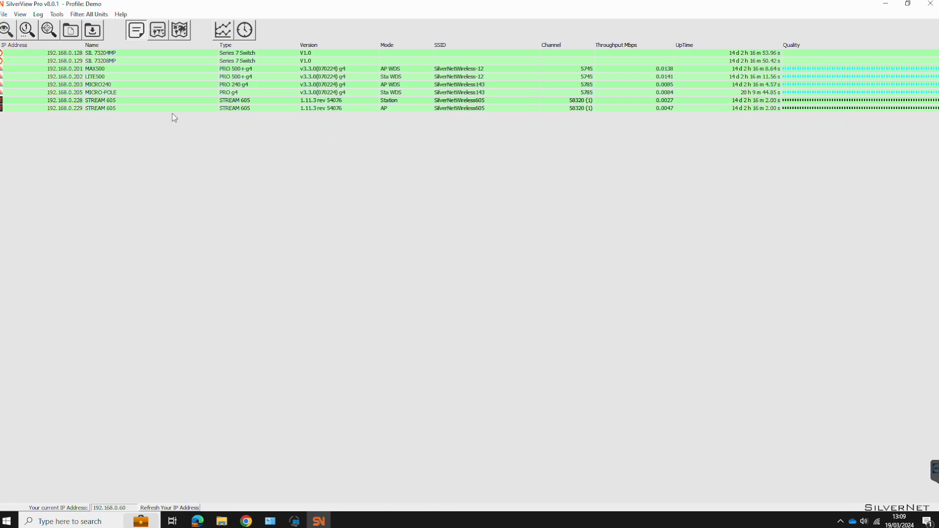
click(28, 32)
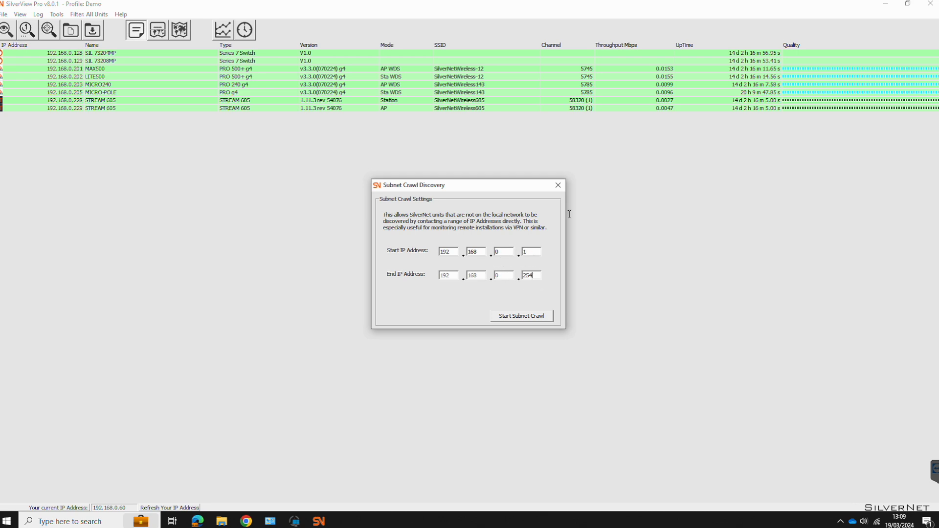
click(558, 187)
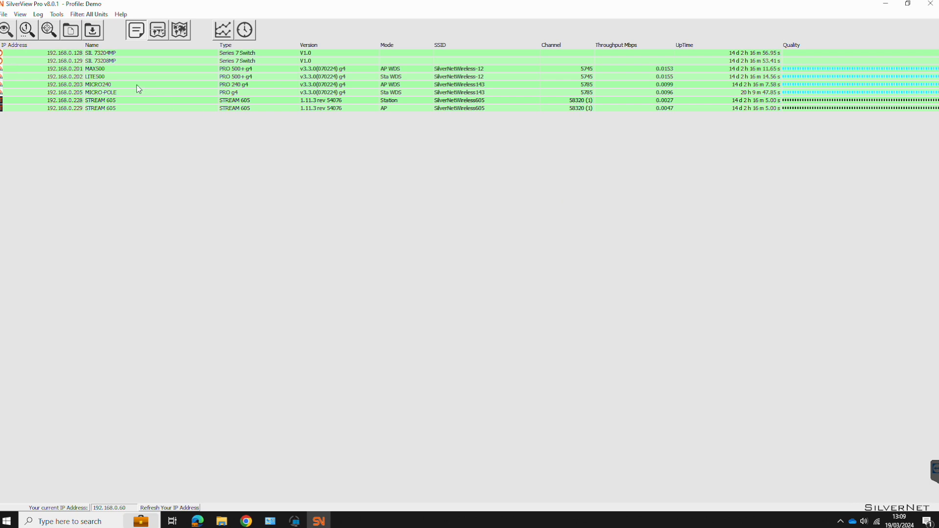
click(49, 30)
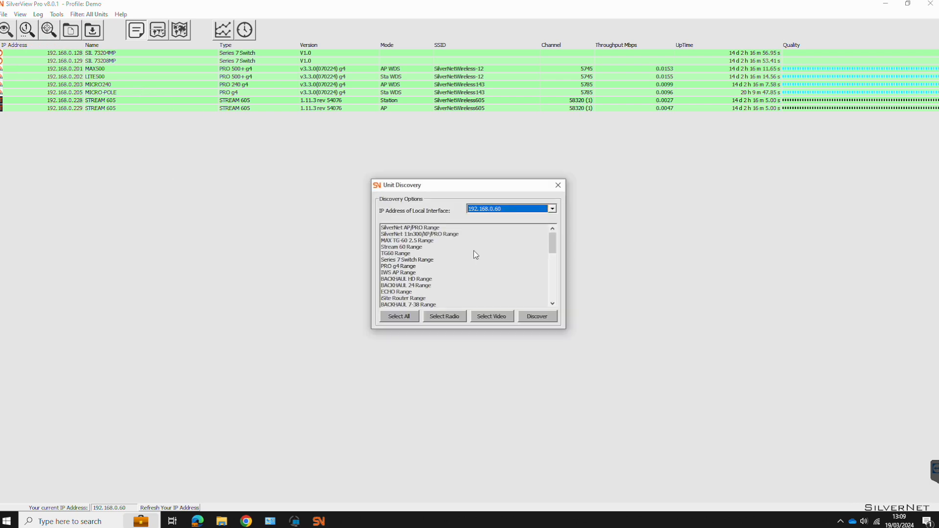
click(408, 247)
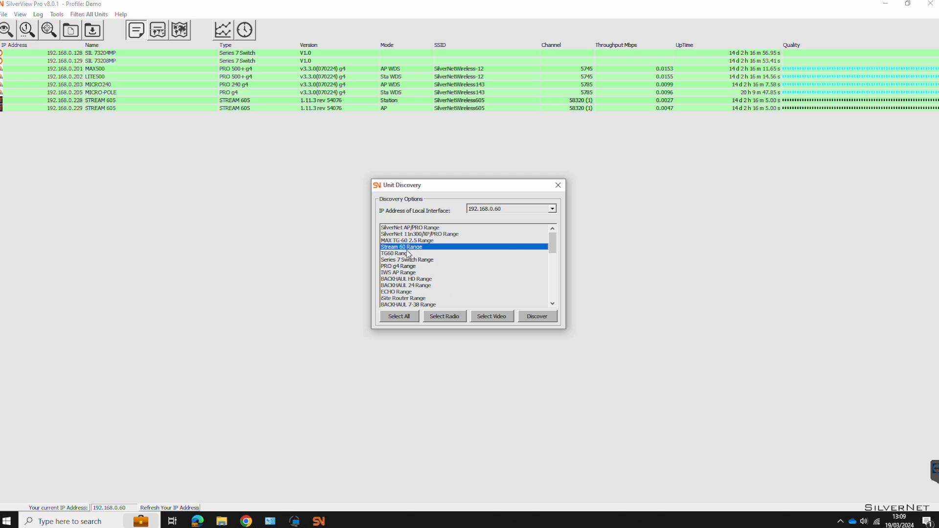
click(558, 186)
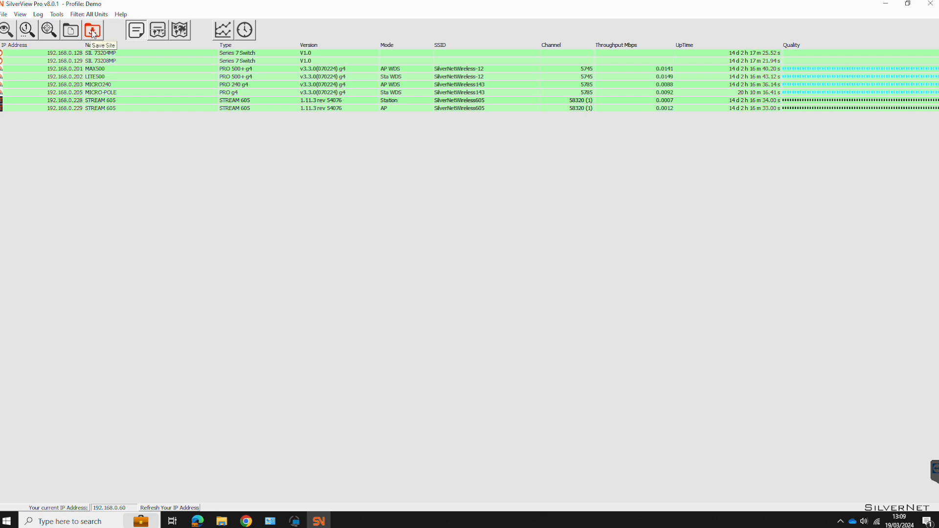
- Show an enlarged site map below the unit list, toggle map-only view, then launch SilverTest
click(162, 32)
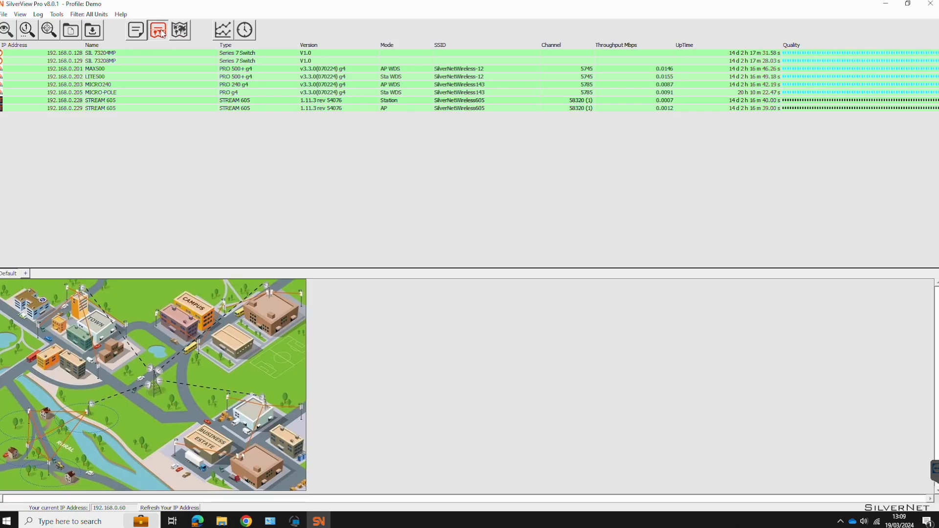
drag(434, 267, 419, 169)
click(181, 33)
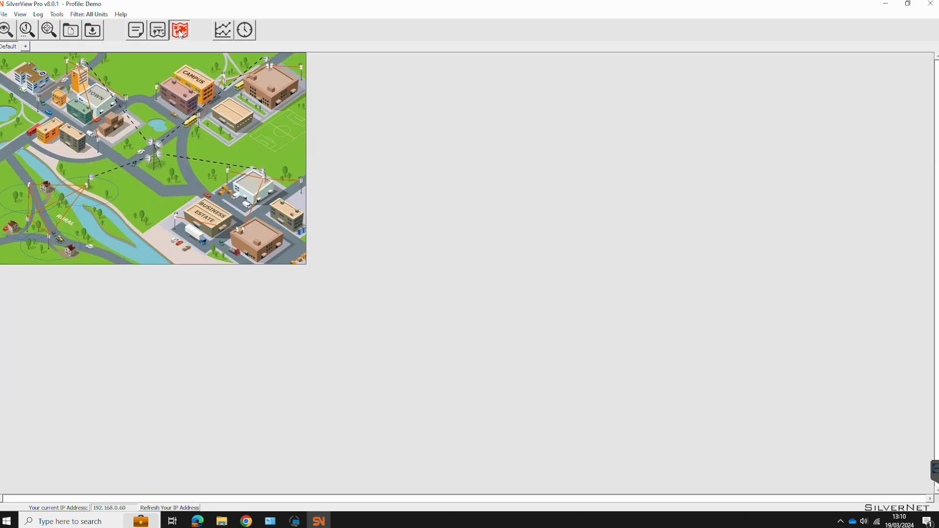
click(135, 30)
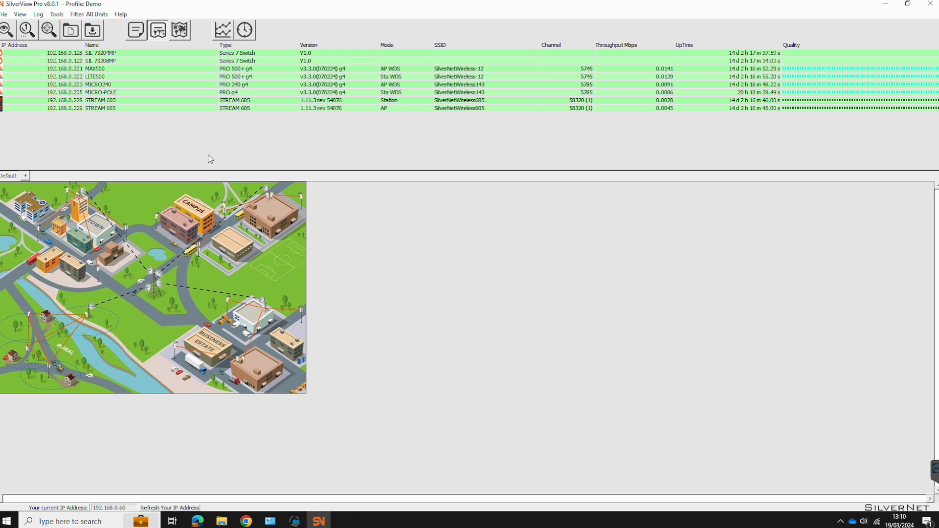
click(224, 31)
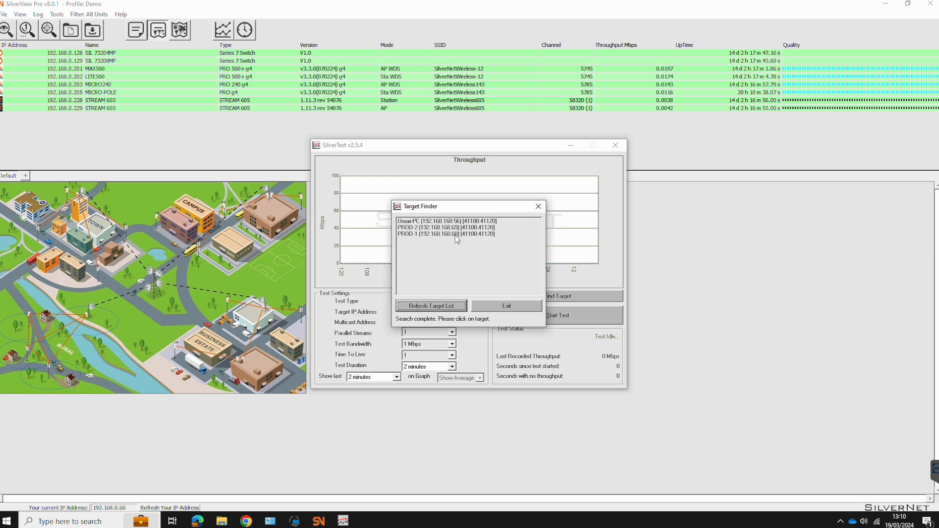
- Run and stop a tcp test to 192.168.168.56 (about 99 Mbps), then open SilverView's Unit Log Settings
click(441, 221)
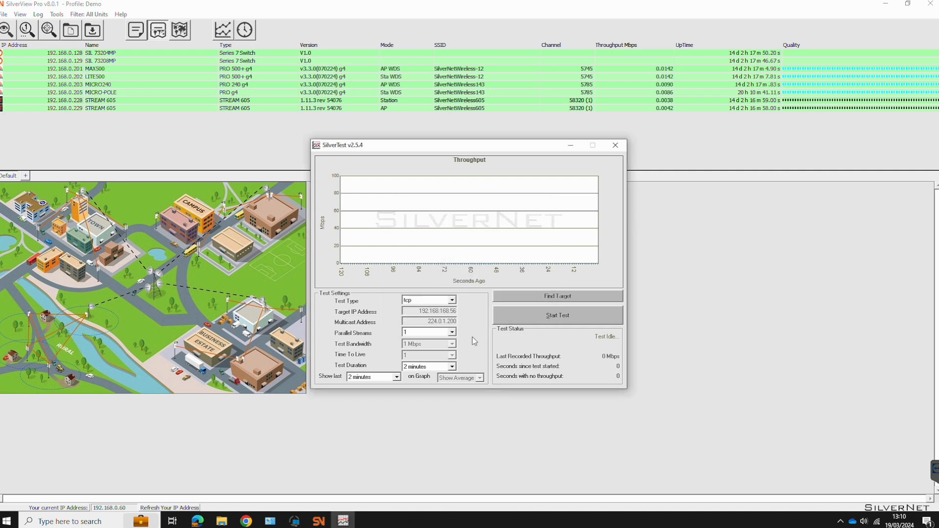
click(452, 300)
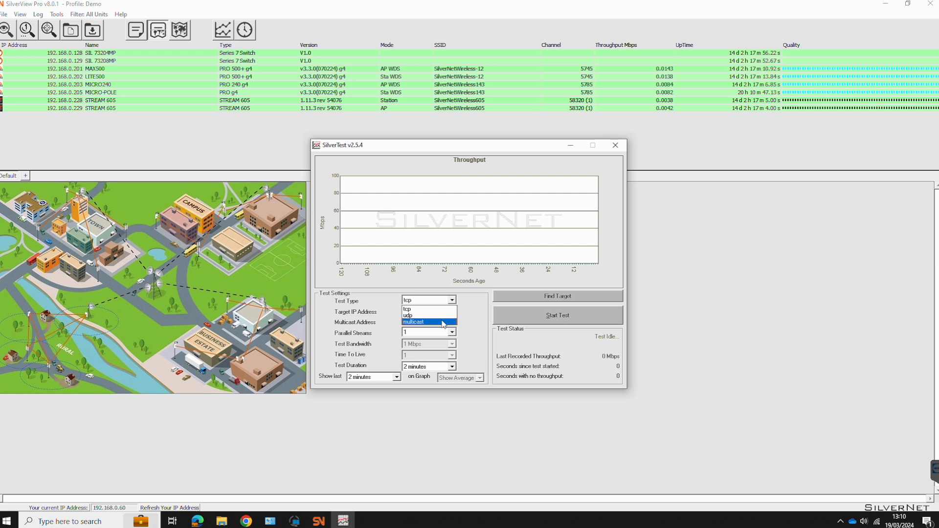
click(473, 310)
click(563, 321)
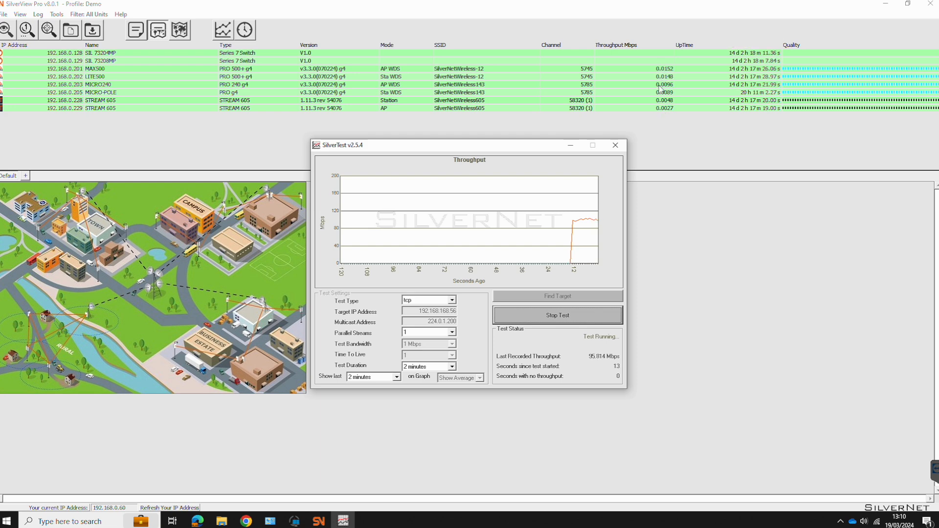
click(562, 319)
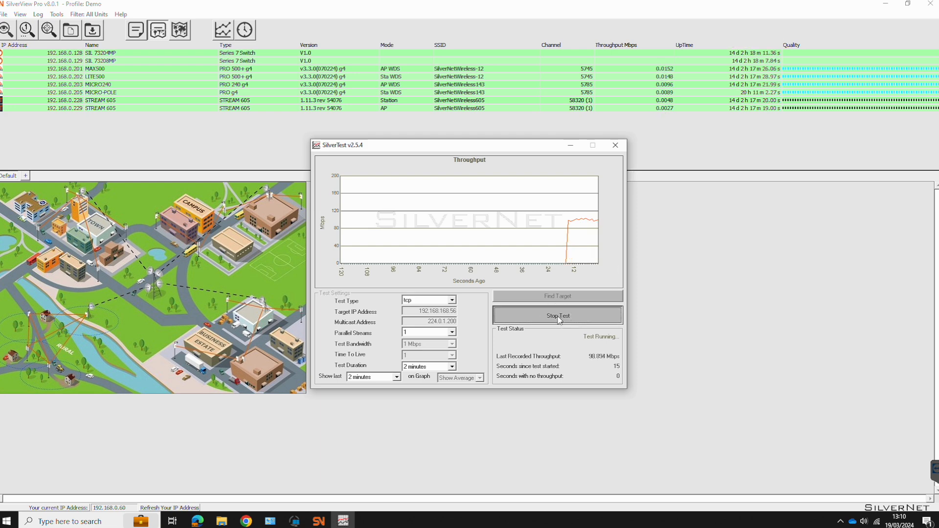
click(208, 150)
click(245, 30)
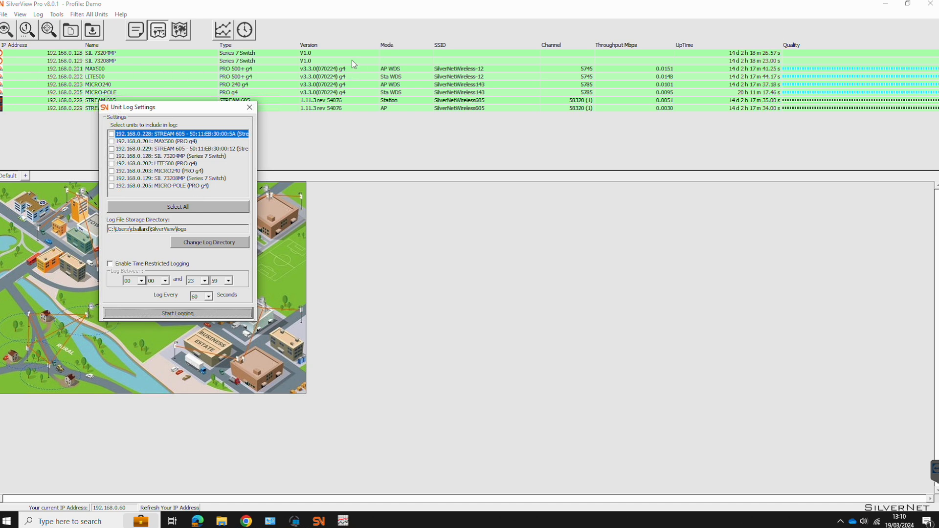
- Close Unit Log Settings, then view and close Statistics for the STREAM 605 at 192.168.0.228
click(249, 108)
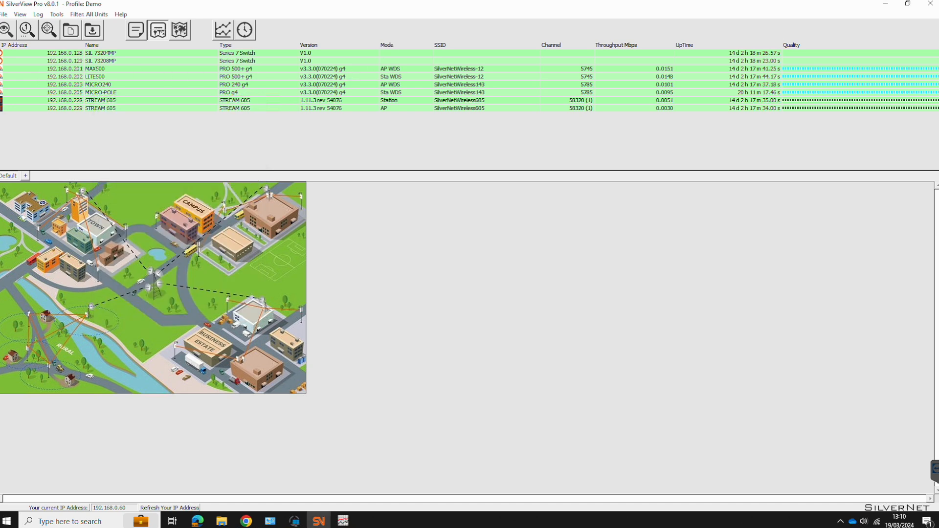
right_click(389, 48)
click(351, 154)
right_click(317, 101)
click(351, 105)
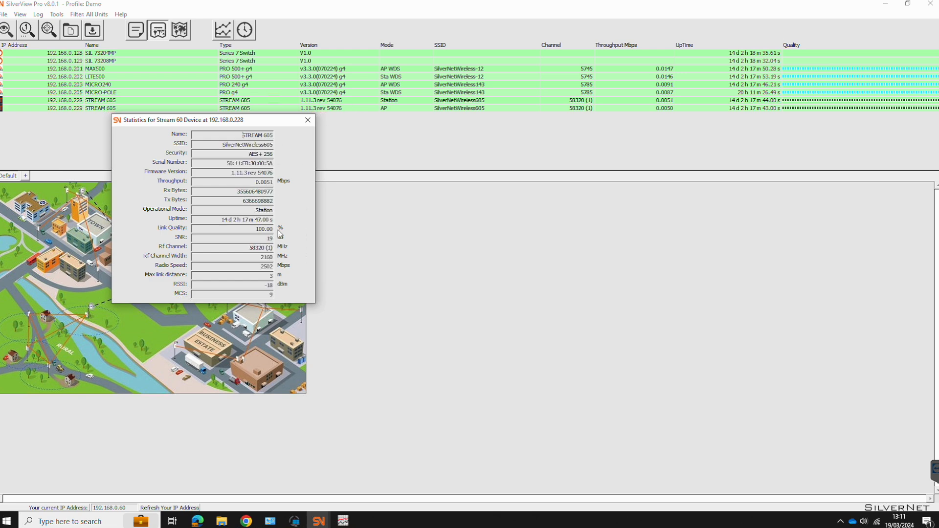
click(308, 121)
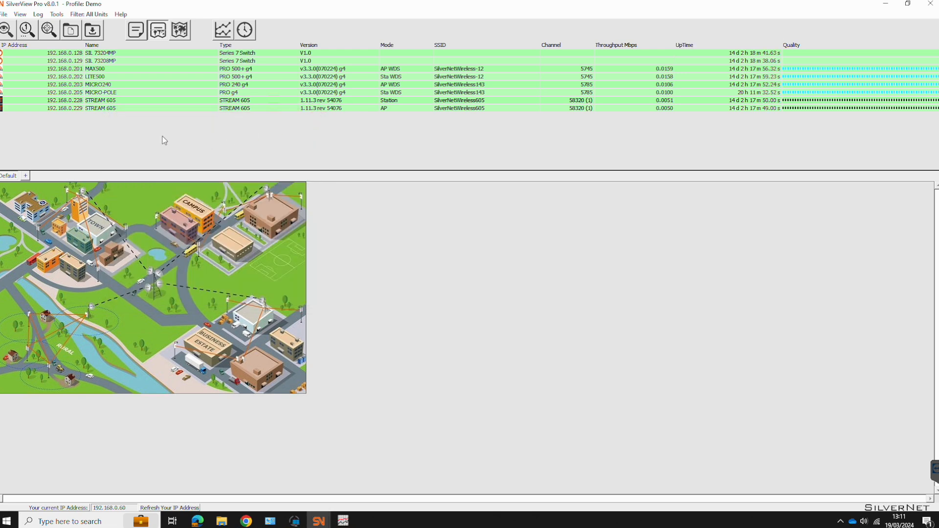
- Enable ONVIF Support, discover units and add ONVIF units 192.168.0.110, .100 and .120 without replacing existing ones
click(57, 14)
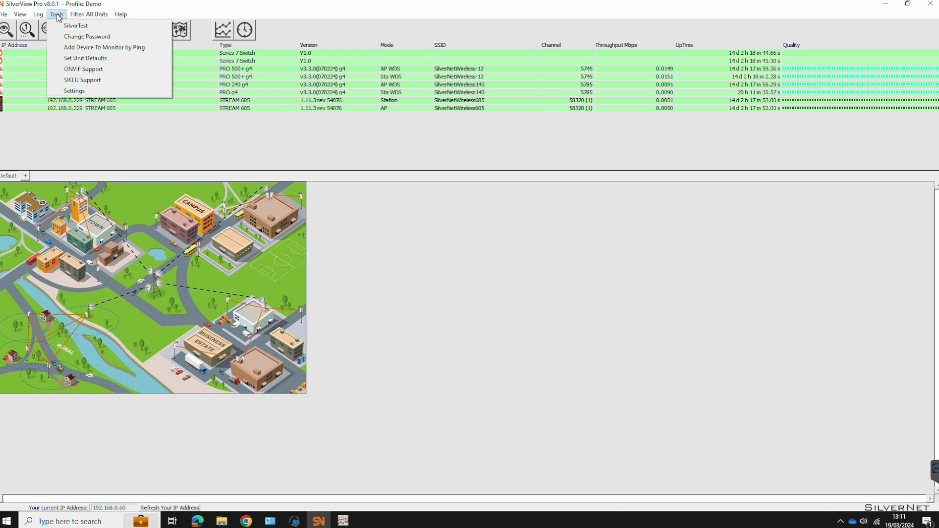
click(103, 69)
click(9, 31)
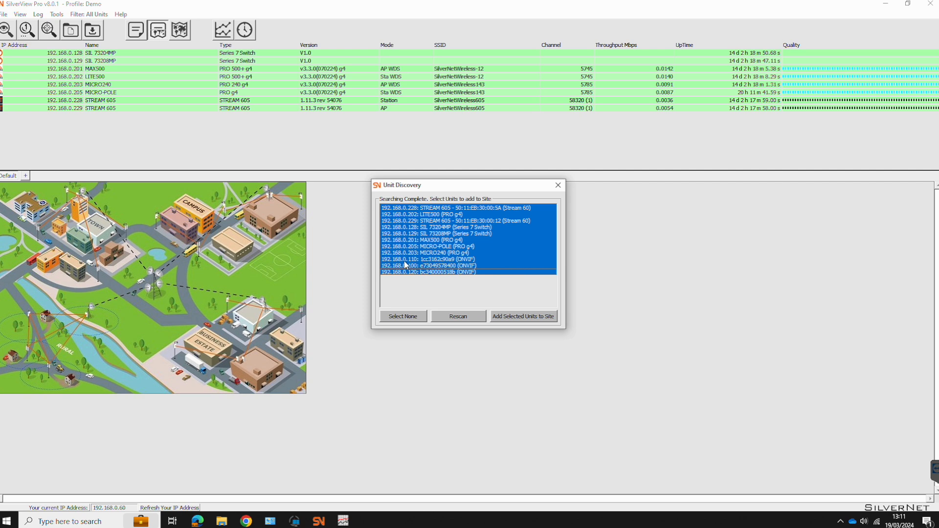
click(515, 317)
click(418, 283)
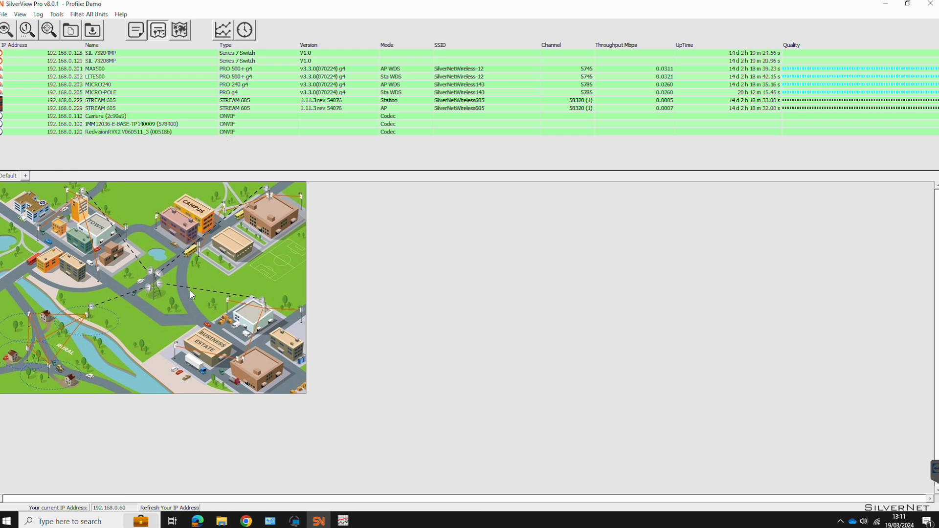
- Drag STREAM 605, MAX500, LITE500, MICRO240, MICRO-POLE, three cameras and both SIL switches onto the map
drag(98, 111, 141, 269)
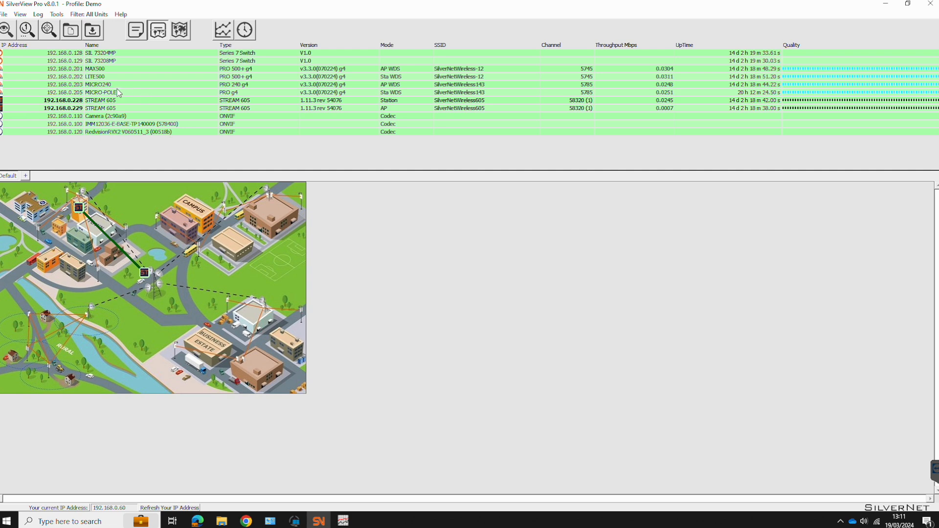
drag(95, 70, 158, 273)
drag(95, 76, 202, 246)
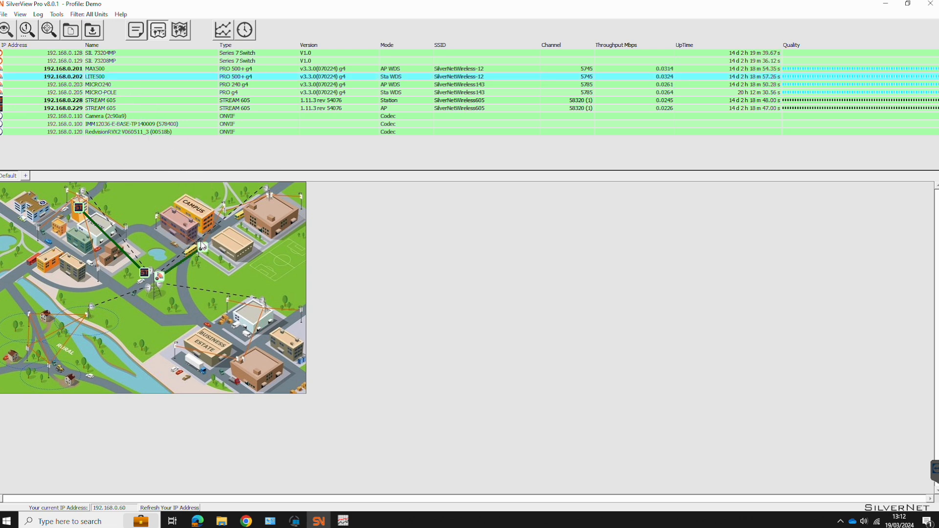
drag(96, 84, 215, 242)
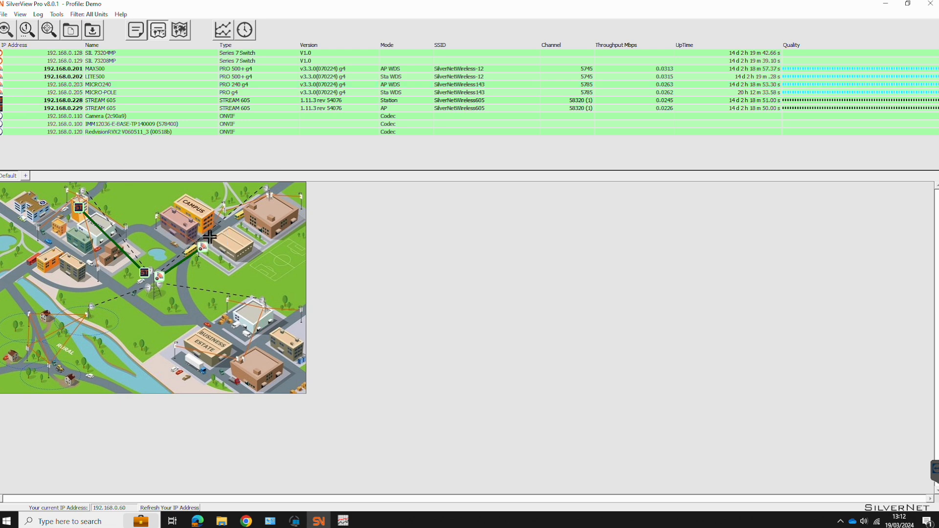
drag(106, 92, 229, 210)
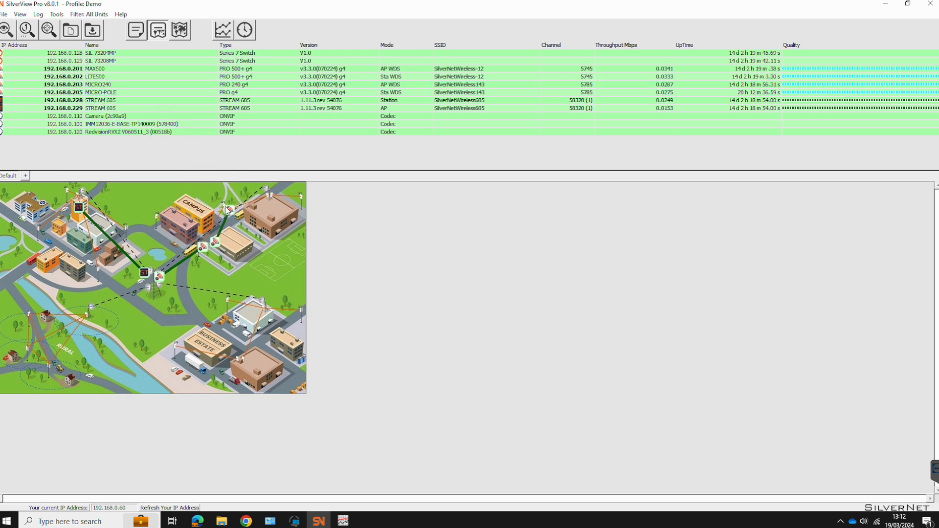
drag(100, 119, 242, 208)
drag(125, 124, 210, 238)
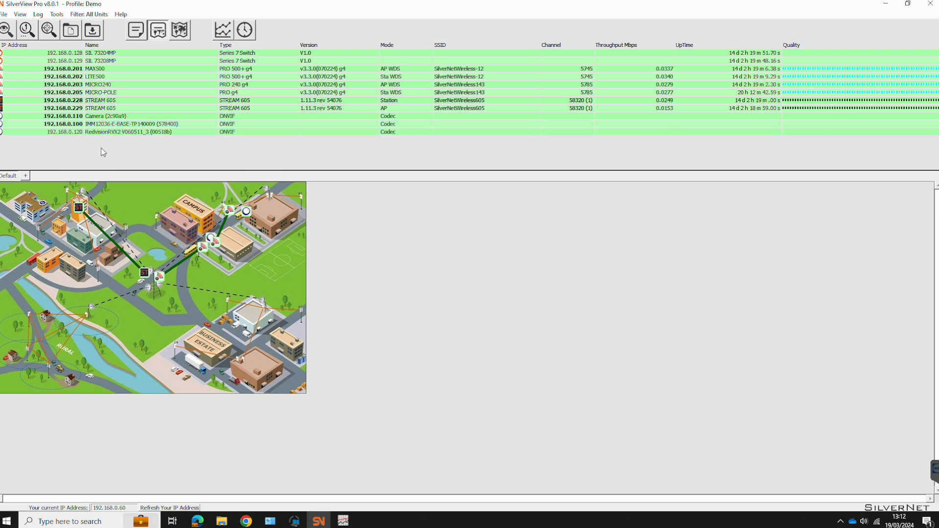
drag(92, 136, 155, 290)
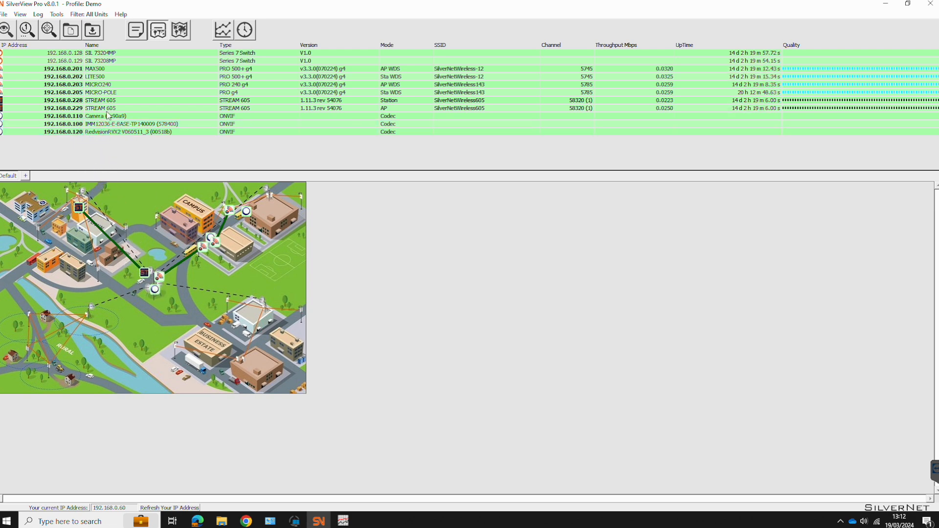
drag(96, 61, 147, 256)
drag(86, 53, 202, 239)
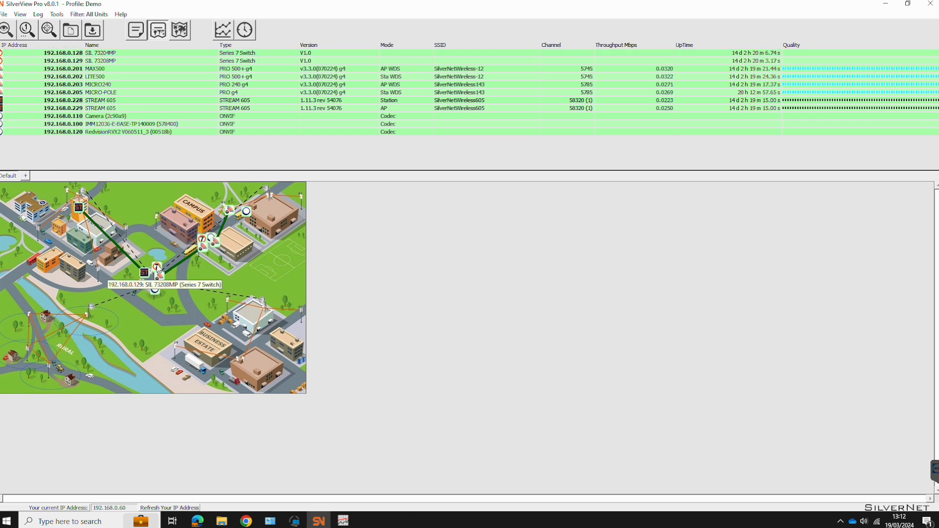
right_click(158, 268)
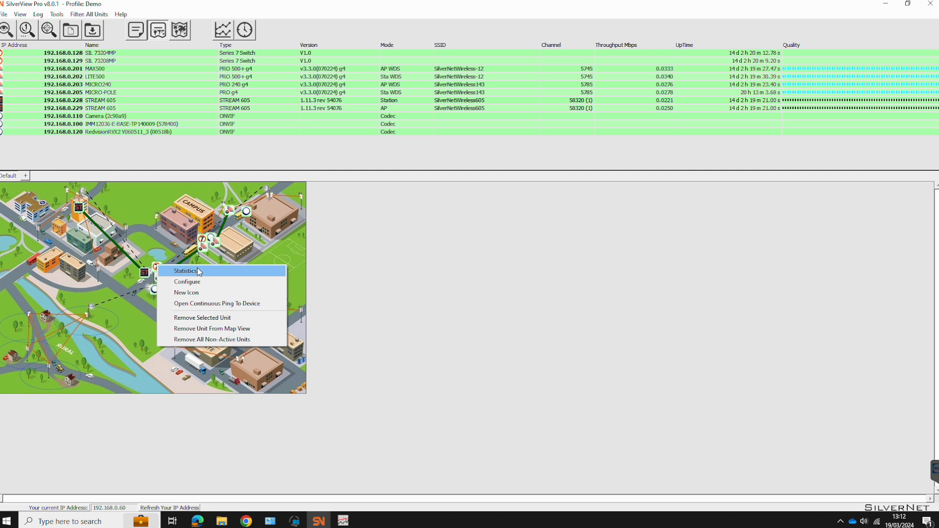
click(224, 304)
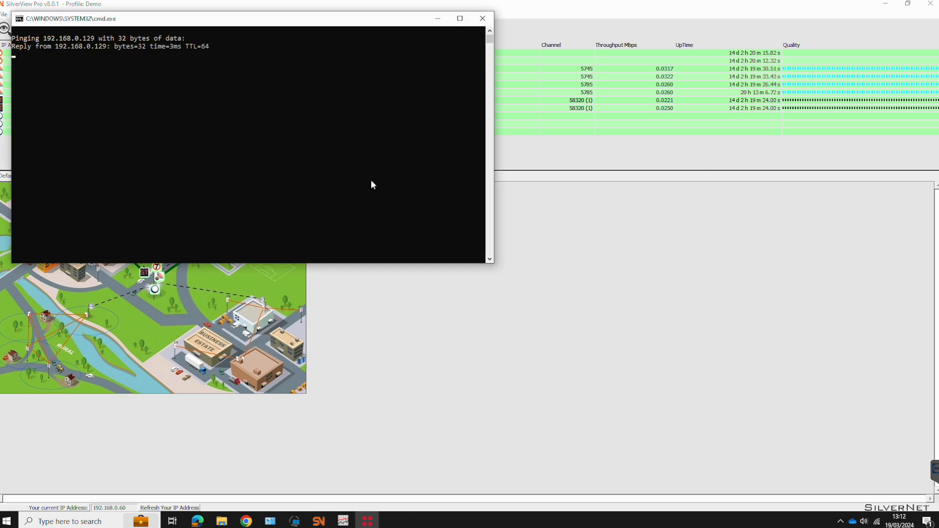
click(482, 18)
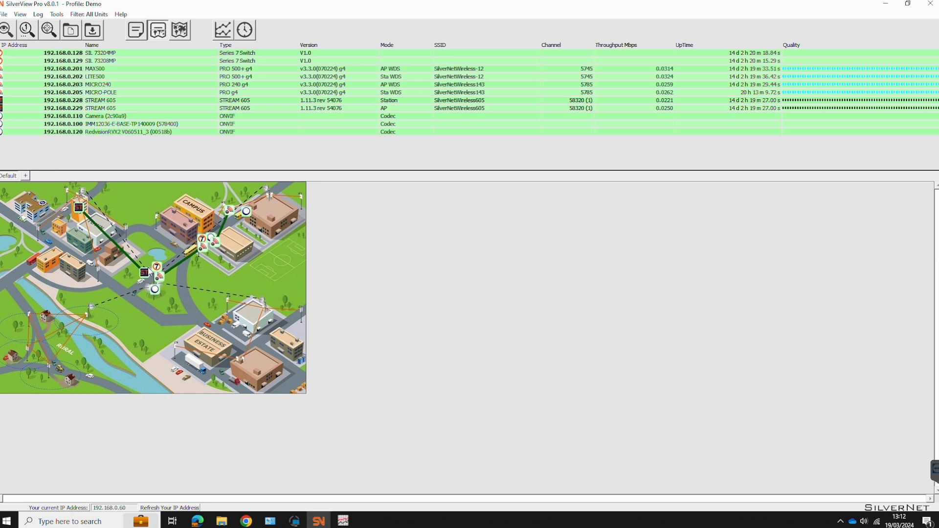
right_click(155, 270)
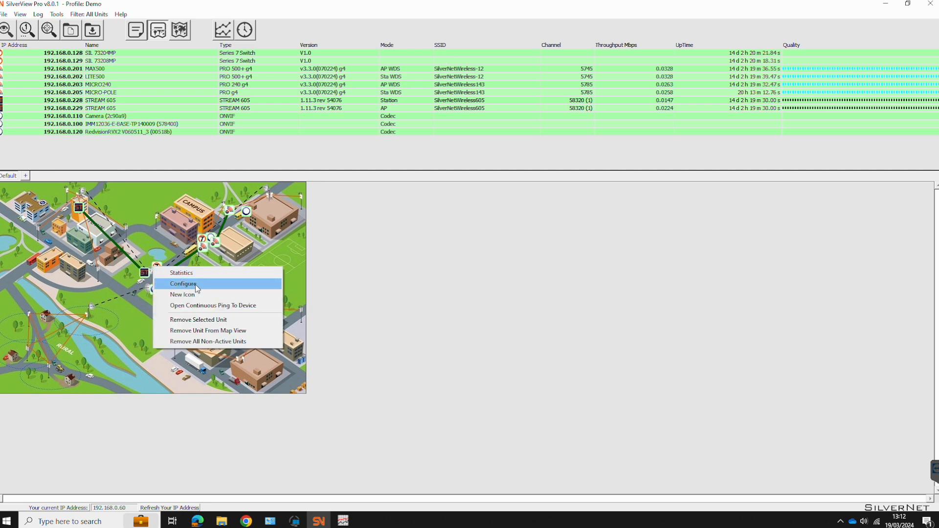
click(323, 281)
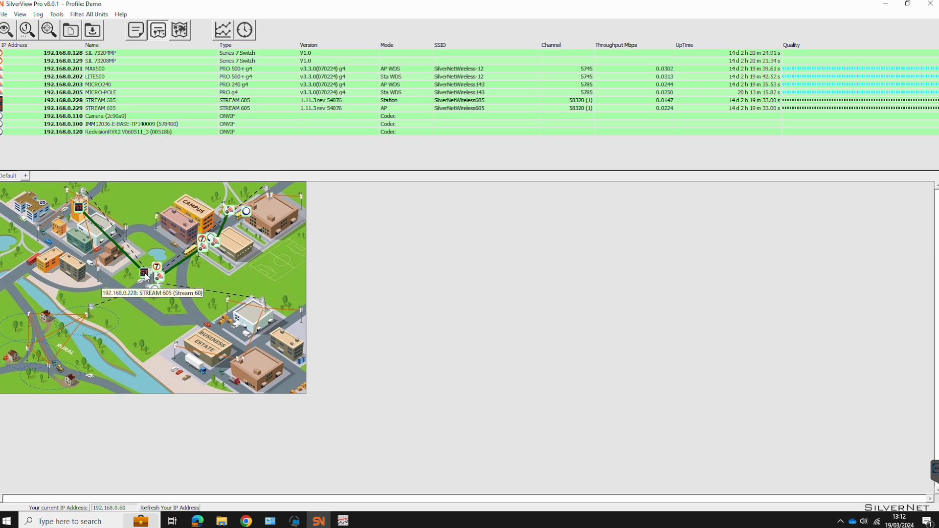
mouse_move(122, 251)
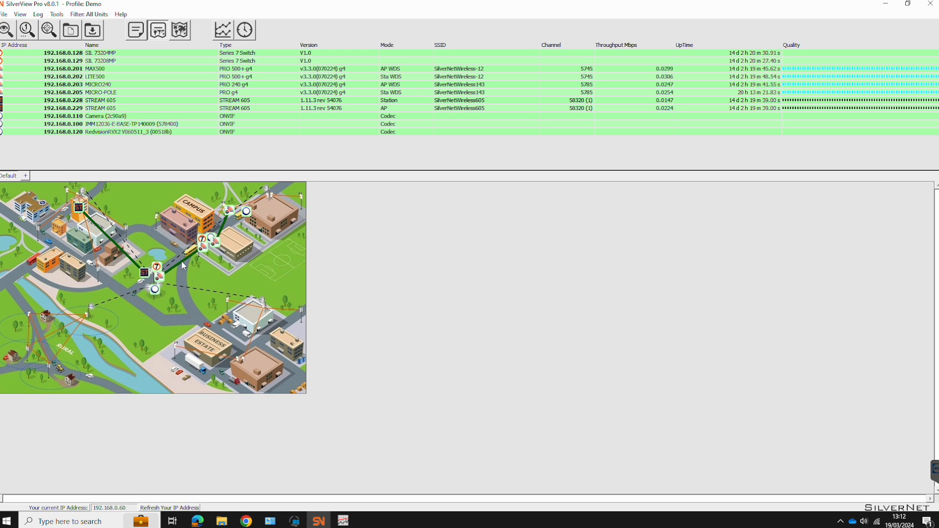
mouse_move(183, 265)
right_click(176, 103)
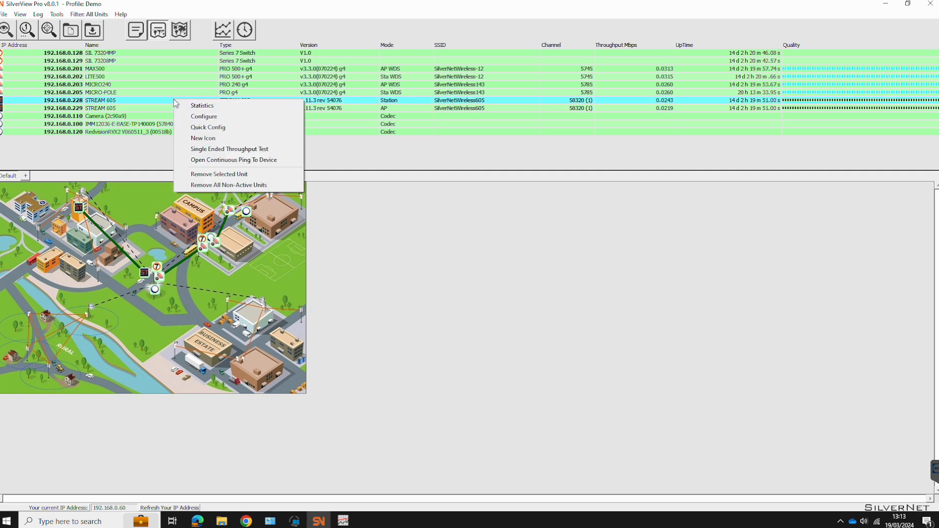
click(211, 129)
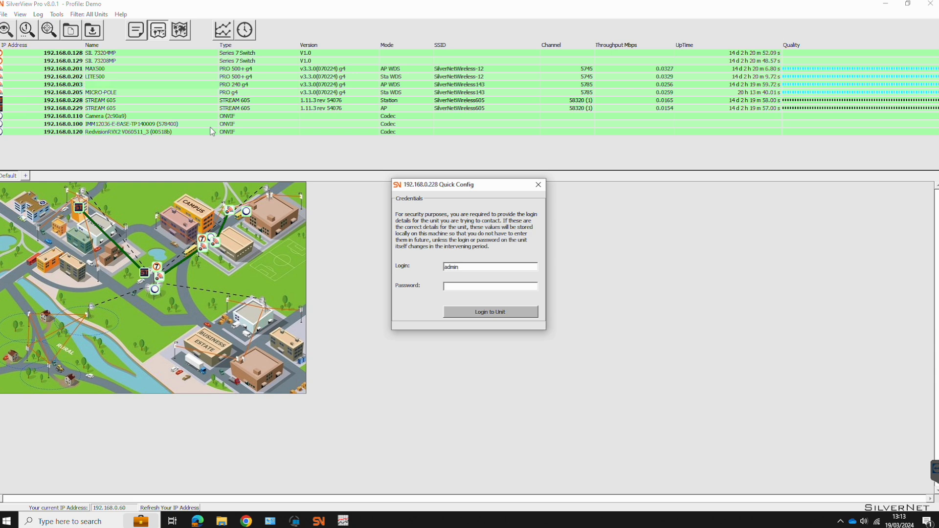
text(admin)
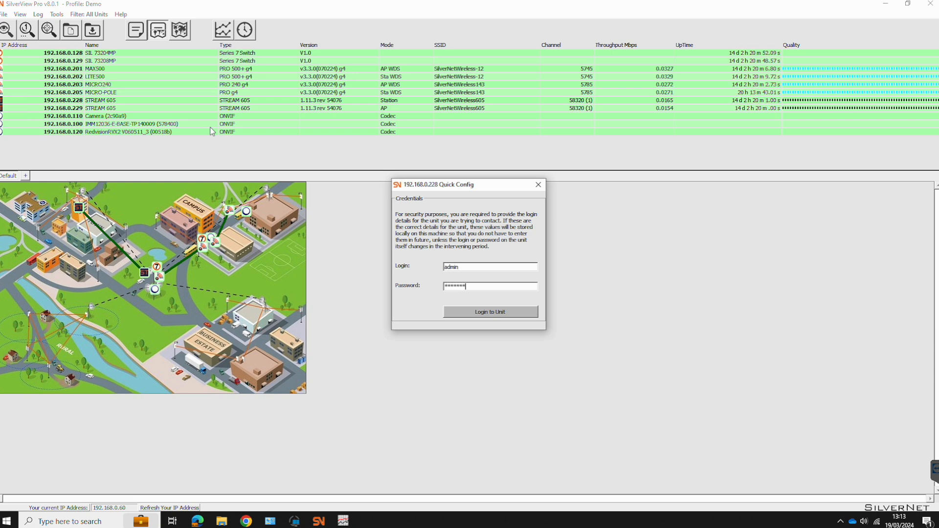
key(Return)
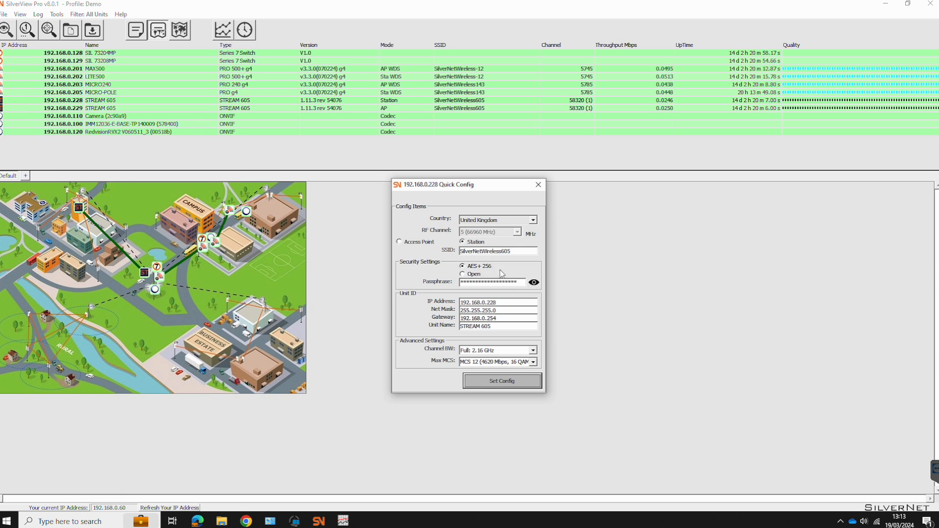
click(534, 283)
click(509, 310)
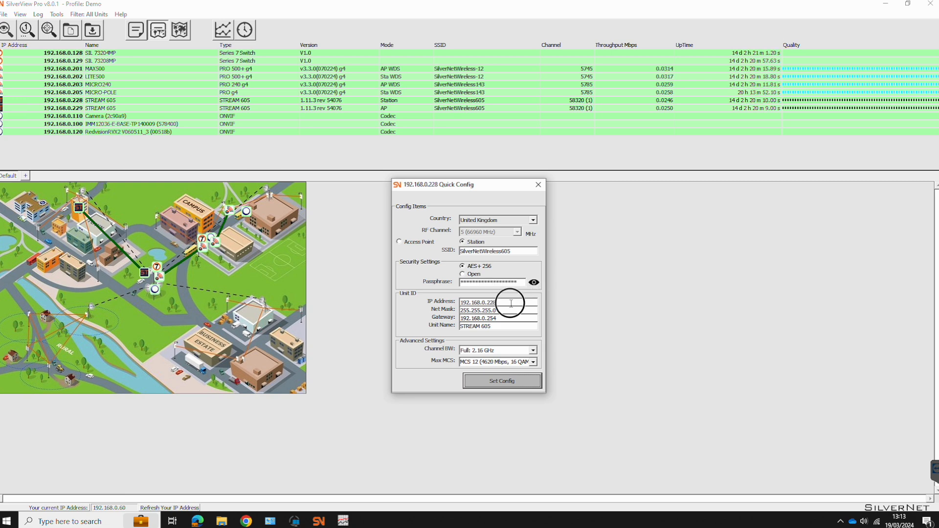
click(506, 328)
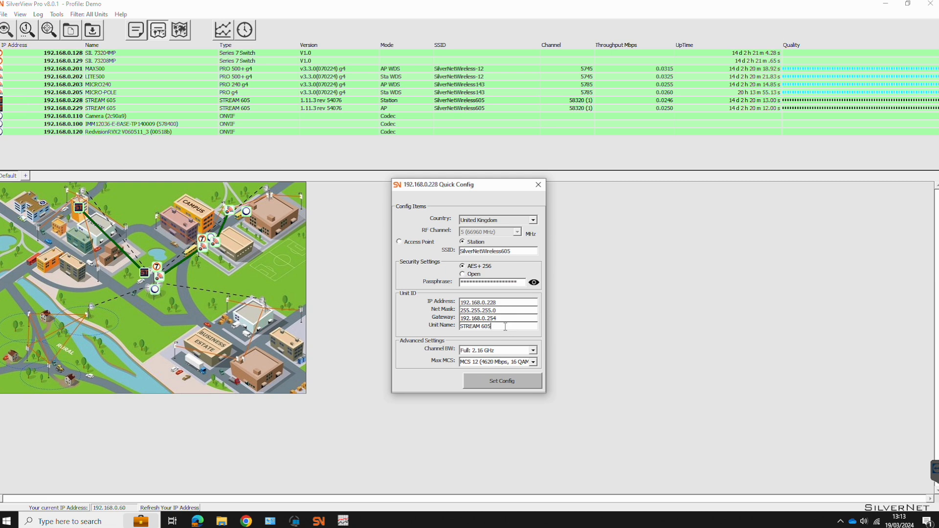
click(532, 350)
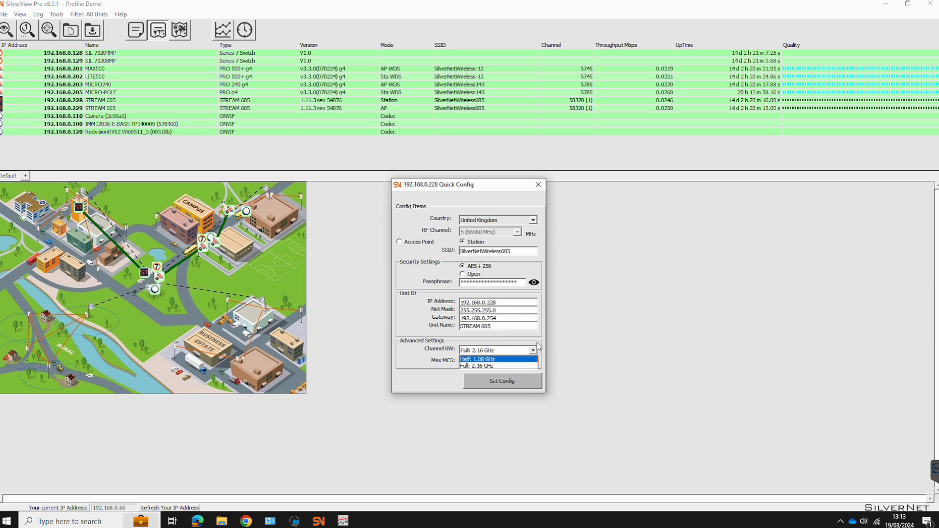
click(535, 366)
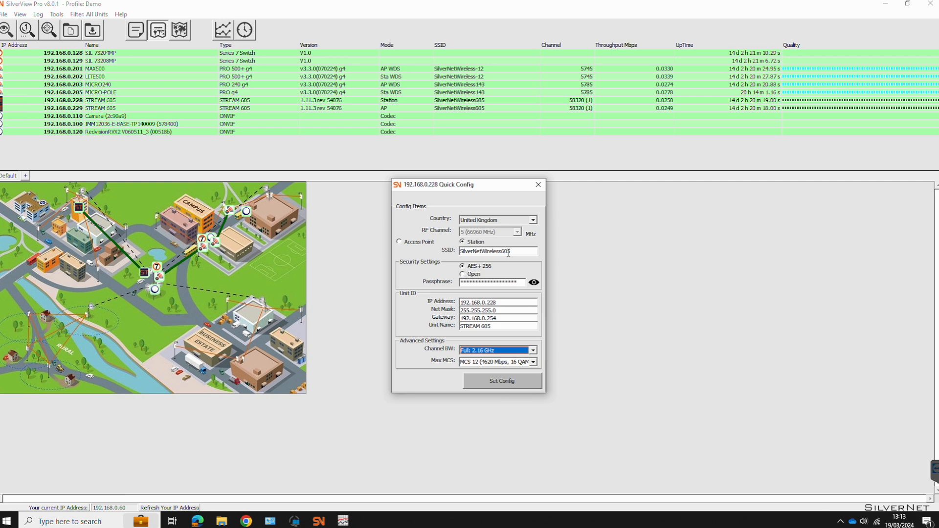
click(538, 185)
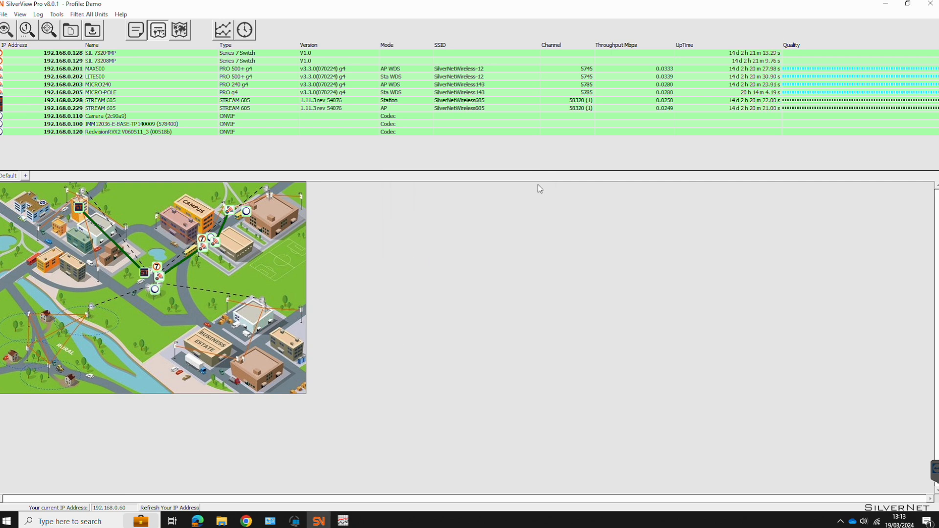
click(153, 108)
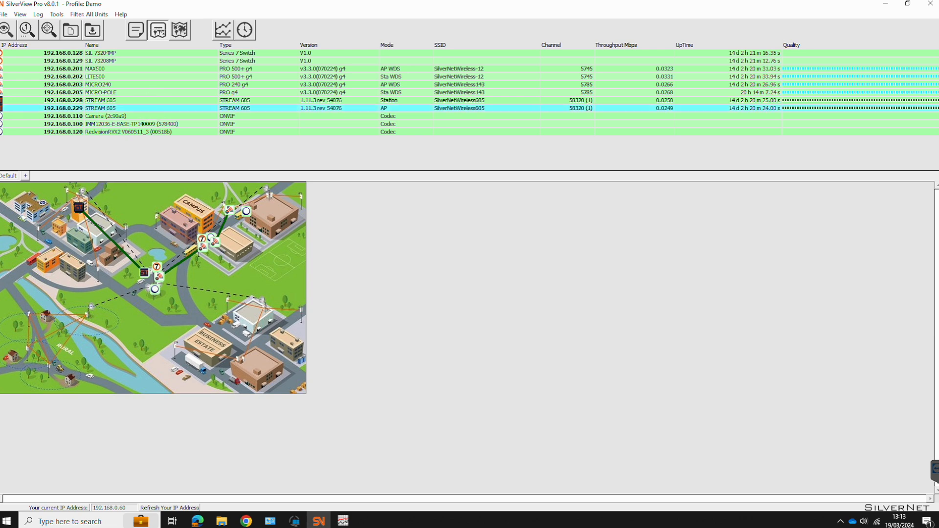
double_click(152, 109)
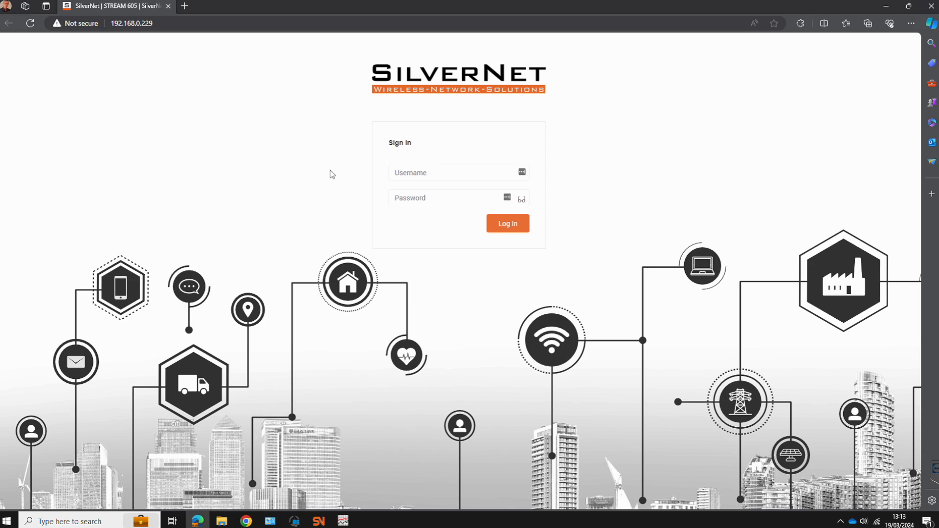
click(931, 6)
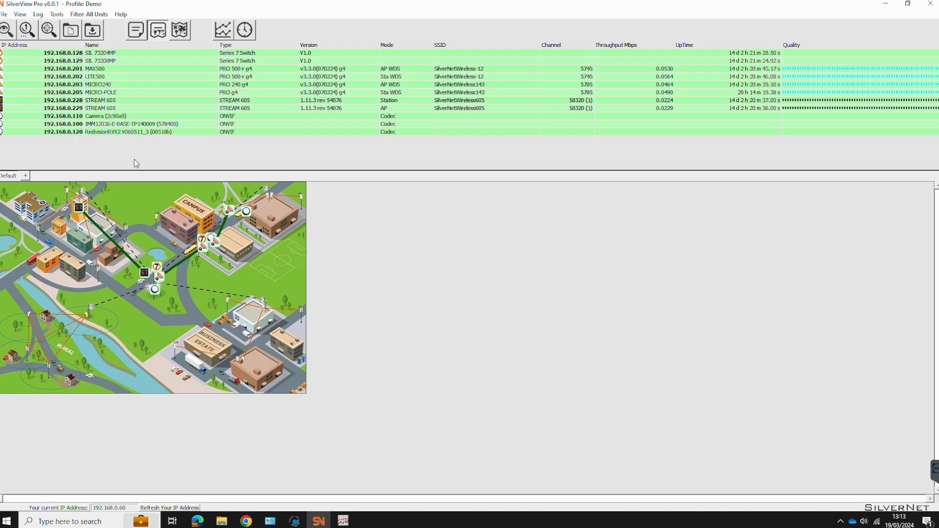
click(84, 15)
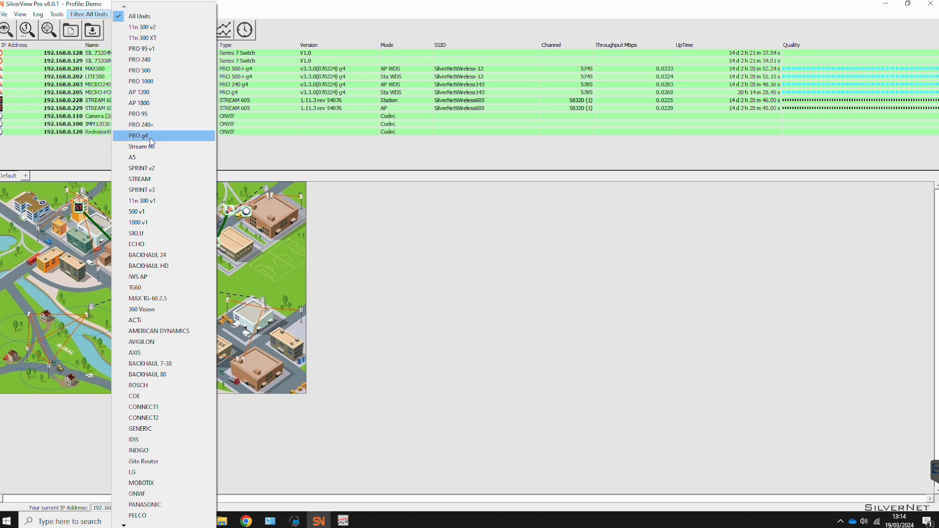
click(167, 138)
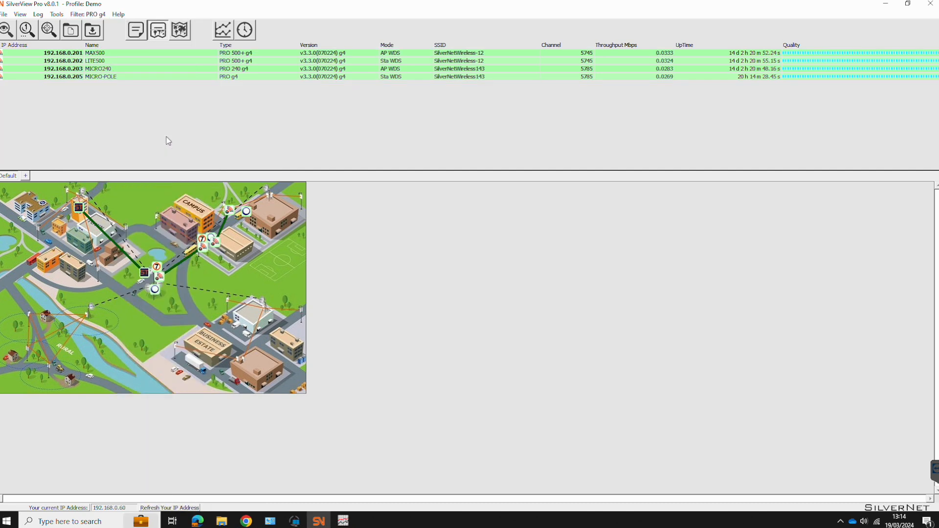
click(84, 14)
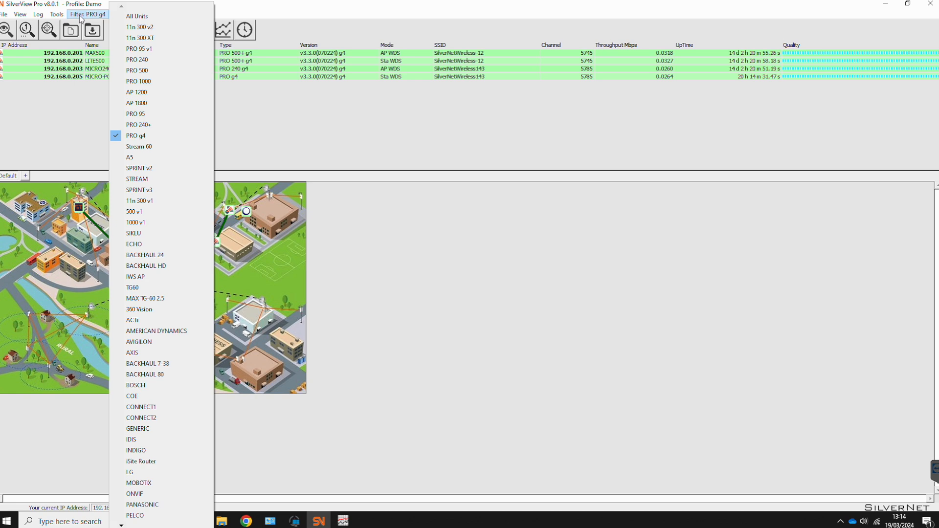
click(137, 149)
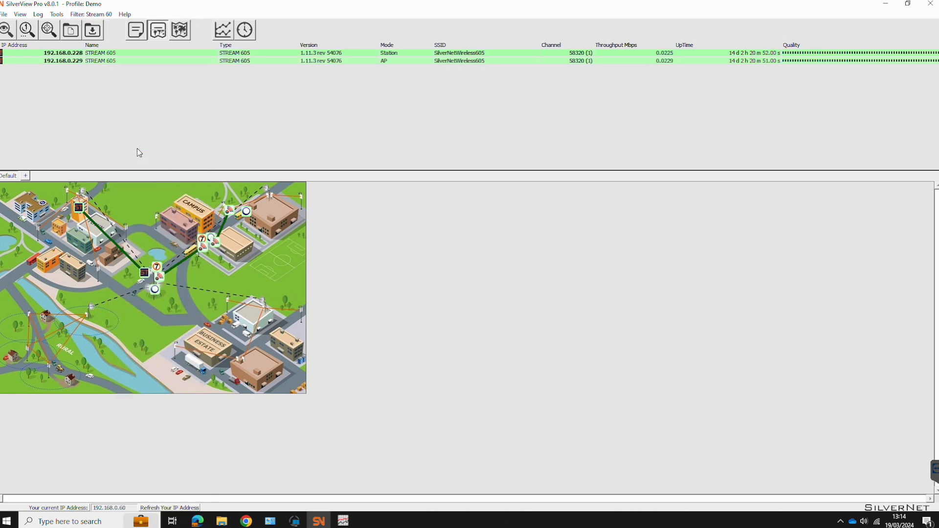
click(93, 15)
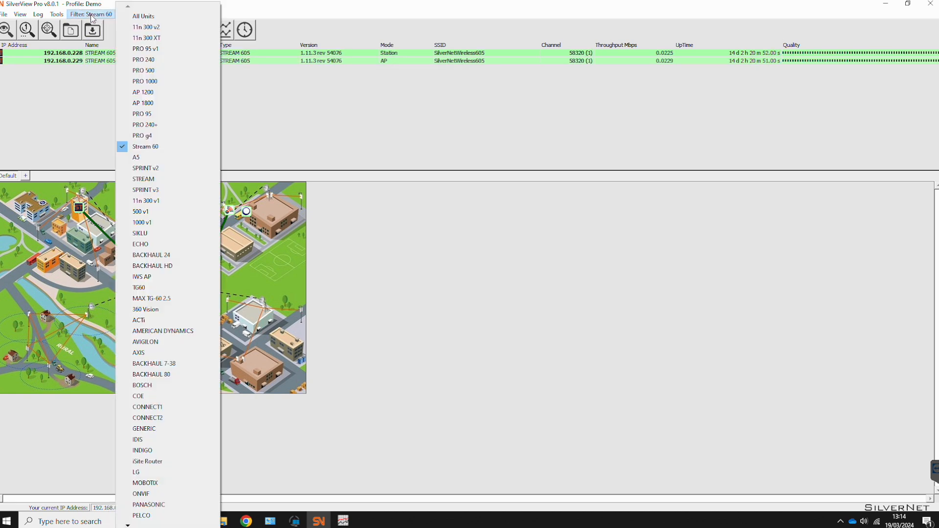
click(152, 19)
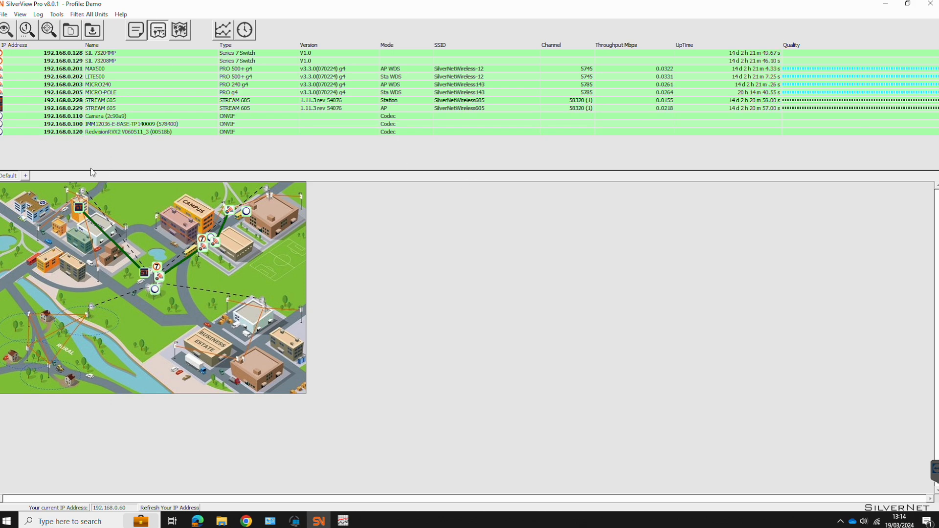
click(57, 15)
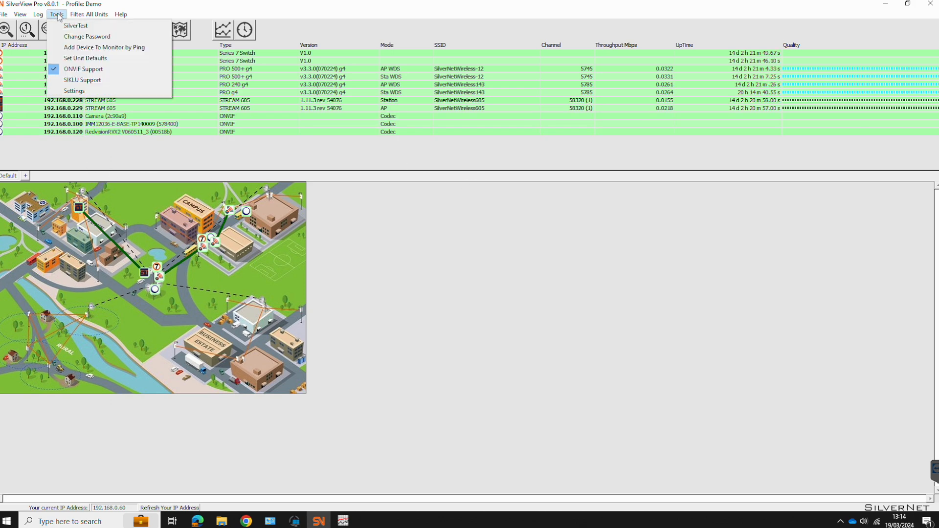
click(117, 48)
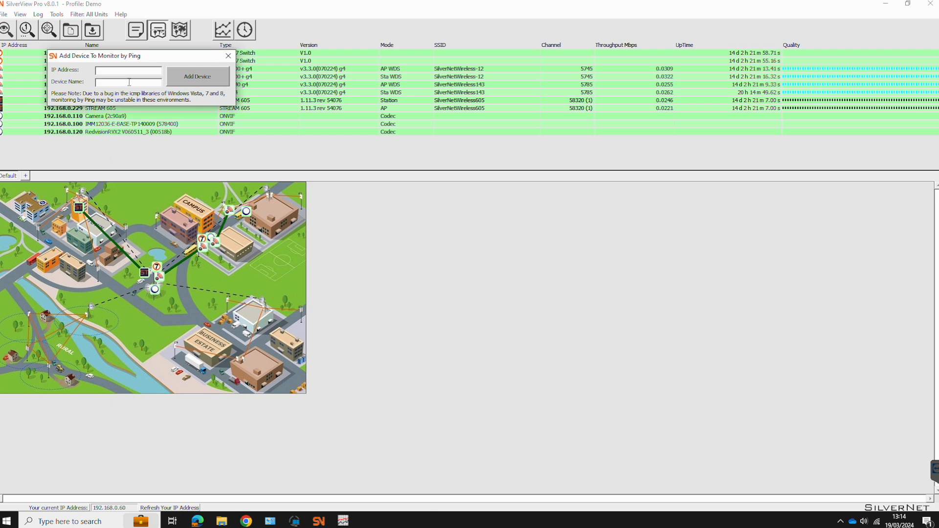
click(228, 56)
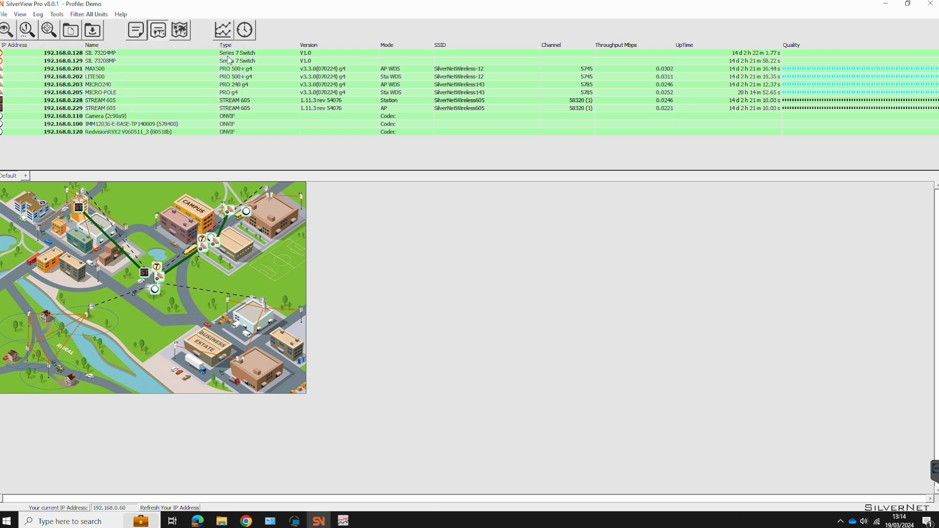
click(24, 18)
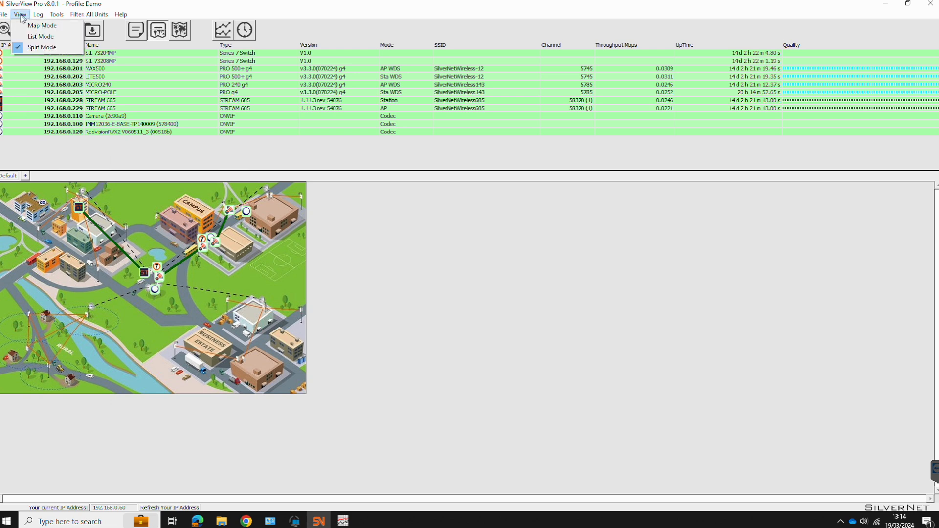
click(3, 14)
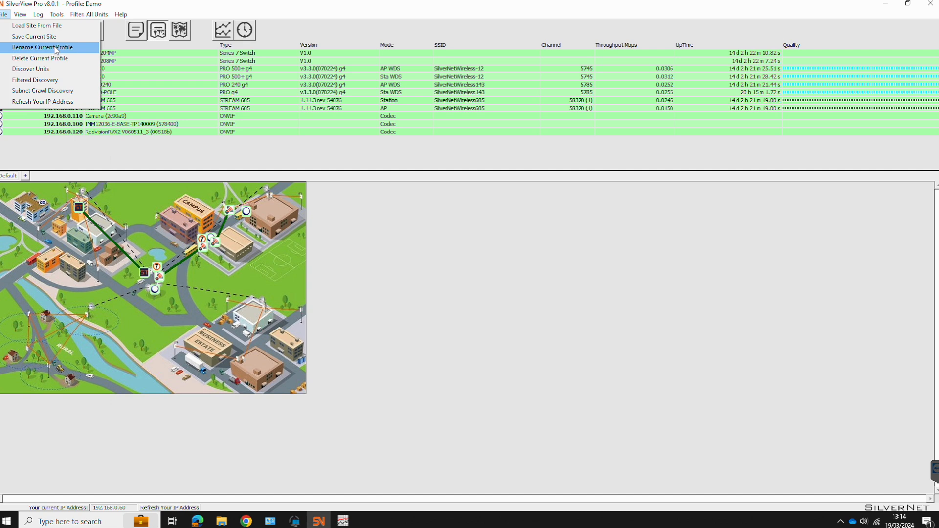
click(351, 10)
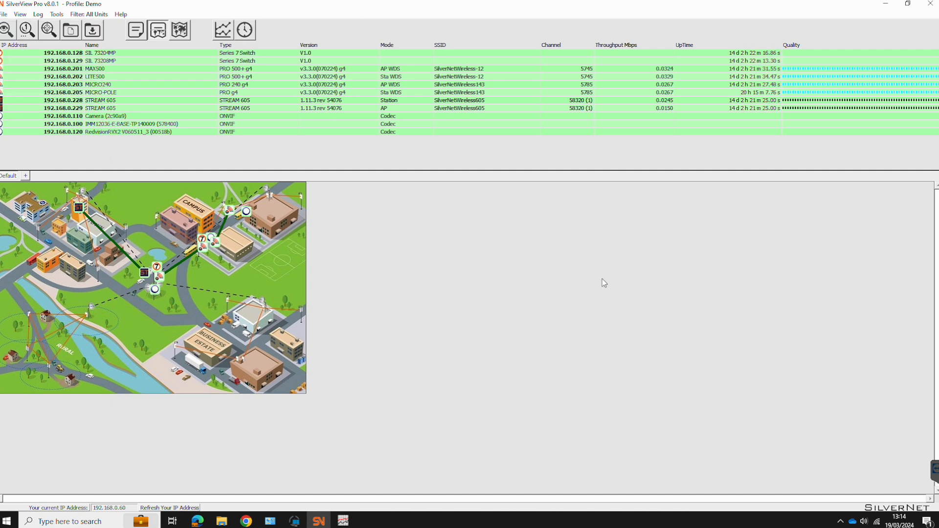